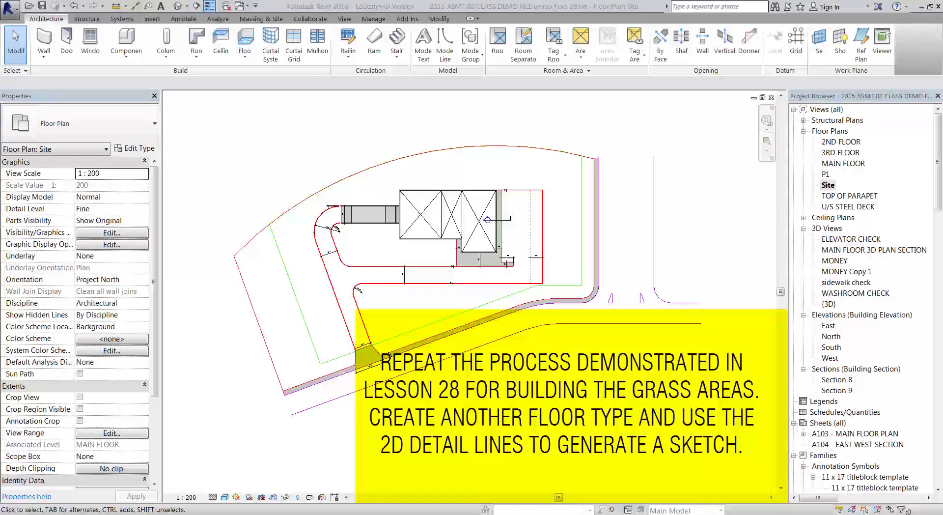
Step: Duplicate the Sidewalk Concrete floor type as SITE GRASS and open its structure layers for editing
{"action": "left_click", "coordinate": [245, 43]}
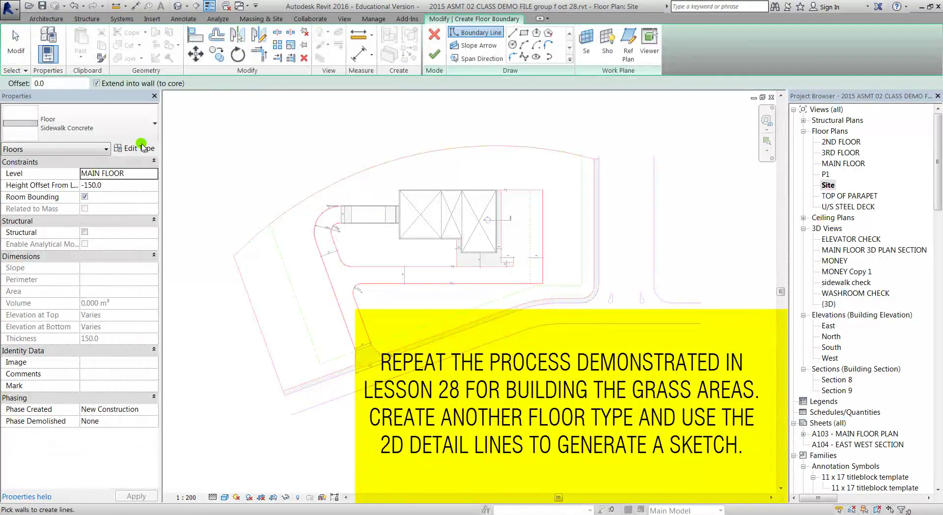
{"action": "left_click", "coordinate": [130, 147]}
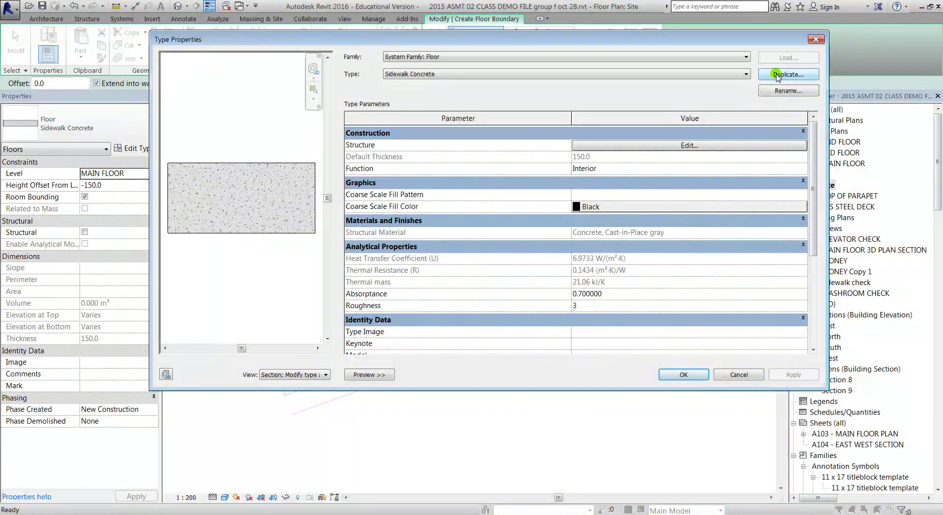
{"action": "left_click", "coordinate": [776, 74]}
{"action": "type", "text": "SITE GRASS"}
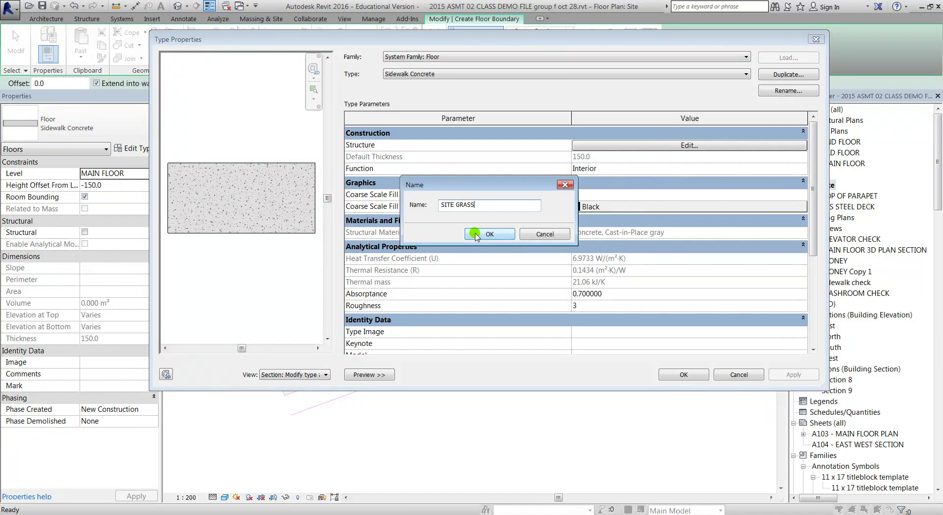
{"action": "left_click", "coordinate": [475, 233]}
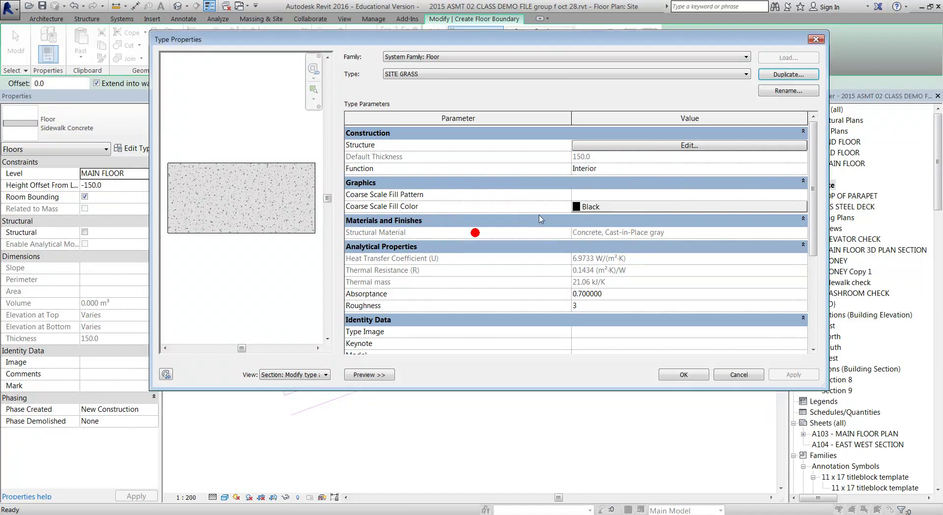
{"action": "left_click", "coordinate": [614, 146]}
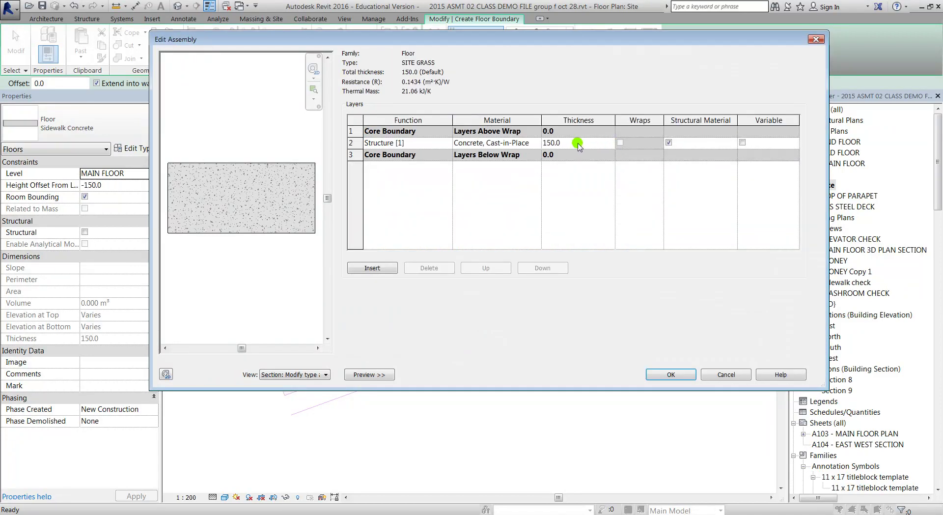
Step: Give the SITE GRASS 150.0 structure layer the grass material and apply the type
{"action": "left_click", "coordinate": [537, 143]}
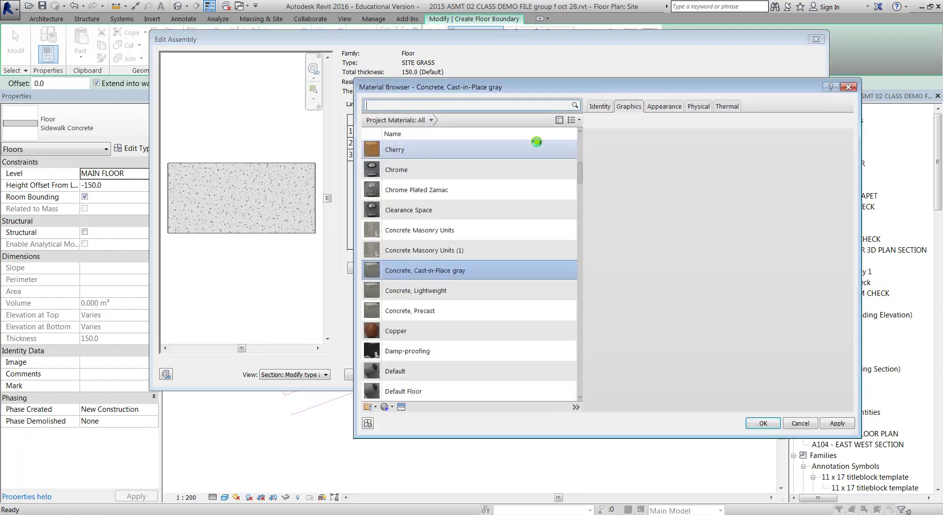
{"action": "left_click", "coordinate": [580, 200]}
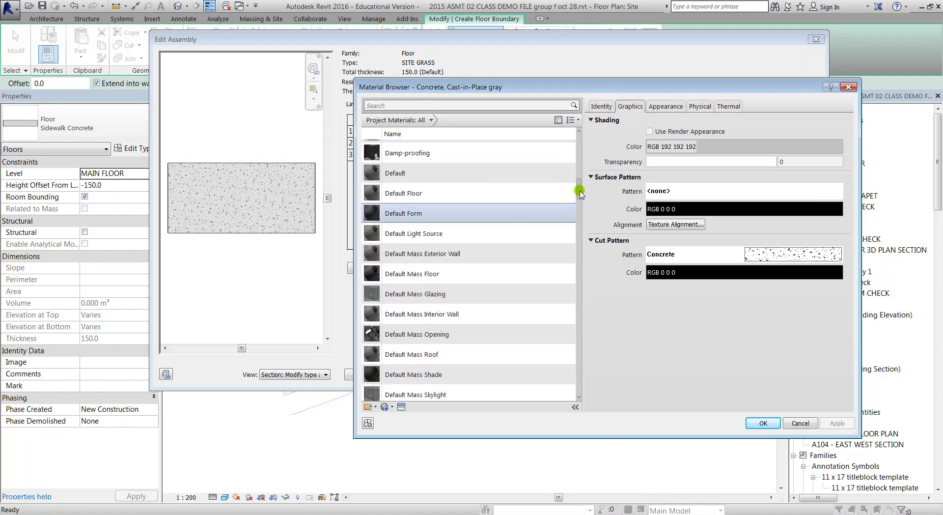
{"action": "left_click_drag", "start_coordinate": [580, 199], "coordinate": [579, 217]}
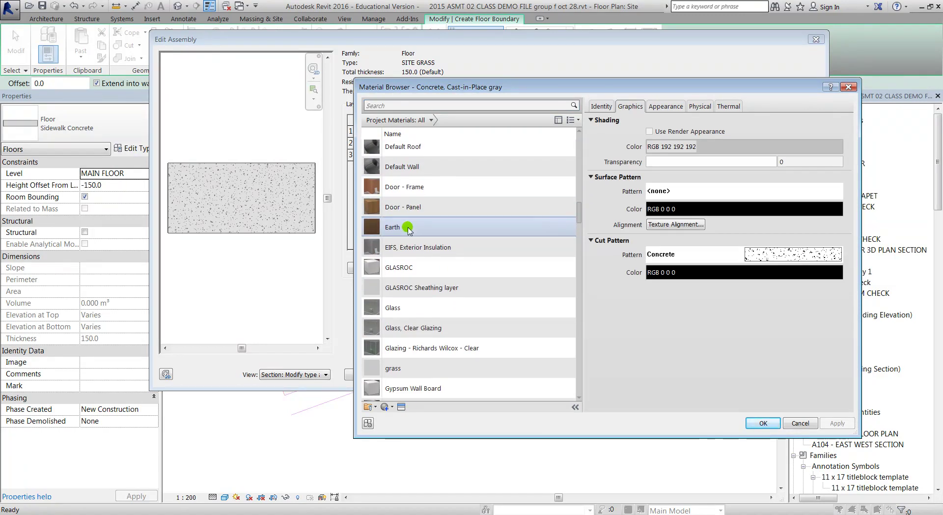
{"action": "left_click", "coordinate": [408, 228]}
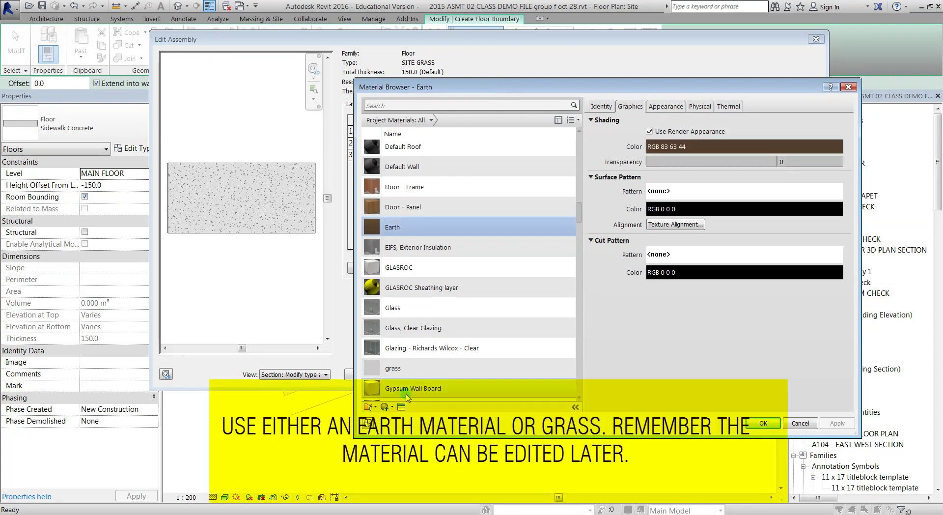
{"action": "left_click", "coordinate": [413, 351]}
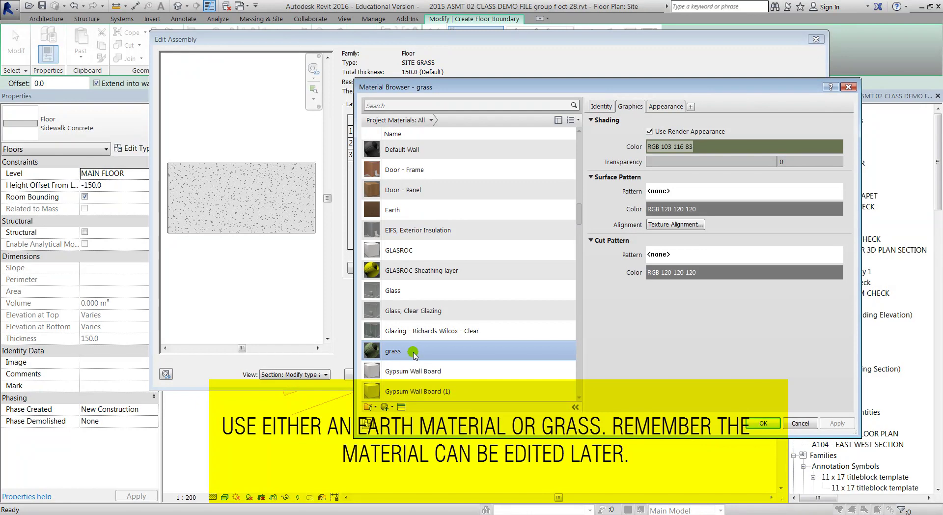
{"action": "left_click", "coordinate": [759, 418]}
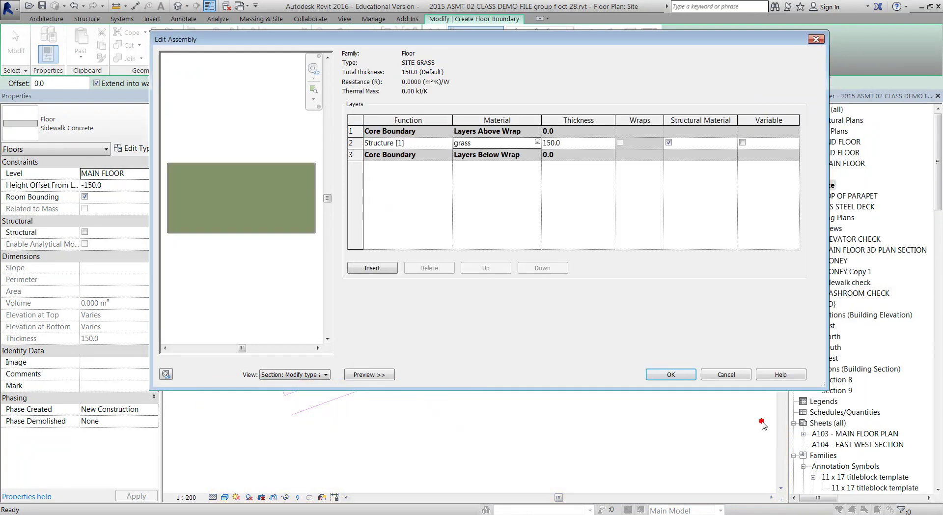
{"action": "left_click", "coordinate": [668, 375]}
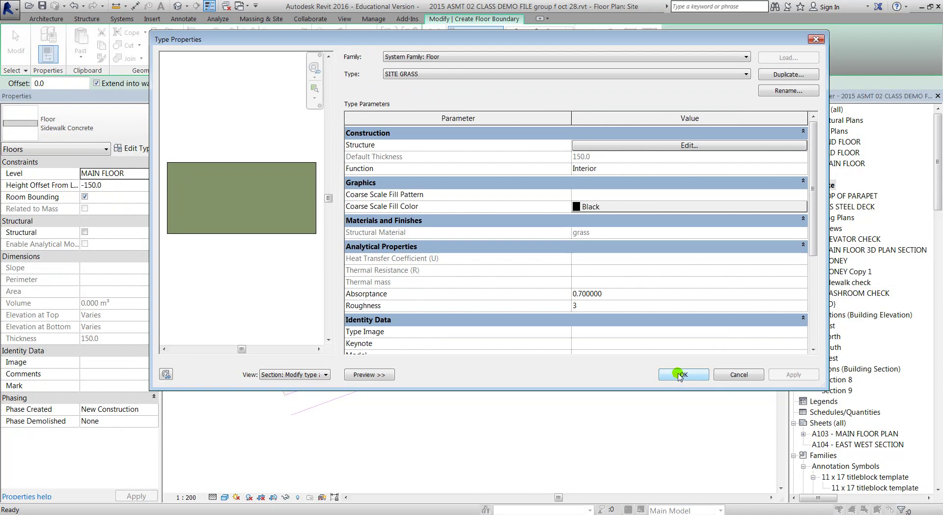
{"action": "left_click", "coordinate": [679, 375]}
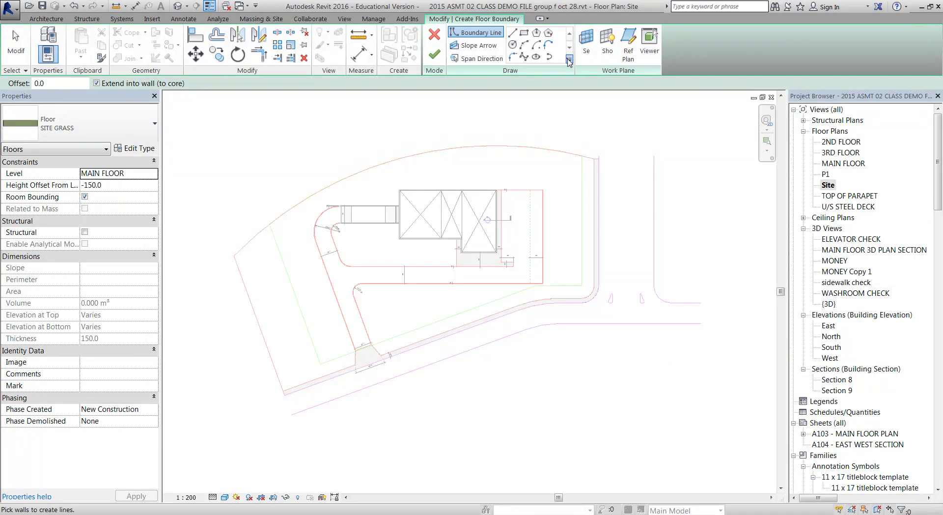
Step: Pick the outer site arc, vertical site edge and the horizontal, curved and straight road edges as boundary lines
{"action": "left_click", "coordinate": [536, 57]}
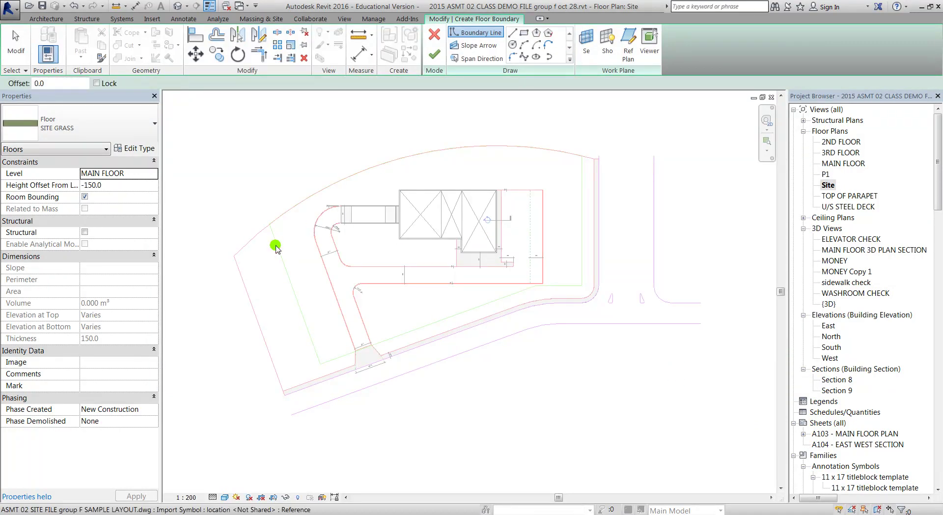
{"action": "left_click", "coordinate": [249, 242]}
{"action": "scroll", "coordinate": [505, 154], "scroll_direction": "up", "scroll_amount": 5}
{"action": "left_click", "coordinate": [508, 158]}
{"action": "scroll", "coordinate": [508, 158], "scroll_direction": "down", "scroll_amount": 3}
{"action": "middle_click_drag", "start_coordinate": [568, 205], "coordinate": [568, 185]}
{"action": "scroll", "coordinate": [557, 305], "scroll_direction": "up", "scroll_amount": 3}
{"action": "left_click", "coordinate": [431, 381]}
{"action": "scroll", "coordinate": [389, 351], "scroll_direction": "down", "scroll_amount": 3}
{"action": "scroll", "coordinate": [337, 321], "scroll_direction": "up", "scroll_amount": 3}
{"action": "left_click", "coordinate": [416, 291]}
{"action": "middle_click_drag", "start_coordinate": [417, 289], "coordinate": [614, 180]}
{"action": "left_click", "coordinate": [452, 258]}
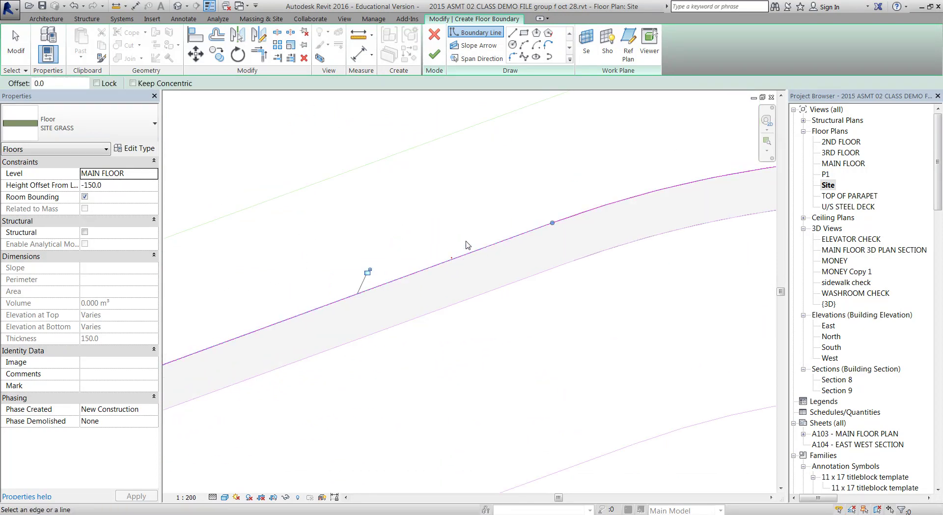
Step: Add the R 4000 curve and the top straight edge to the grass boundary
{"action": "scroll", "coordinate": [339, 274], "scroll_direction": "down", "scroll_amount": 3}
{"action": "middle_click_drag", "start_coordinate": [339, 274], "coordinate": [623, 238]}
{"action": "middle_click_drag", "start_coordinate": [165, 373], "coordinate": [326, 337]}
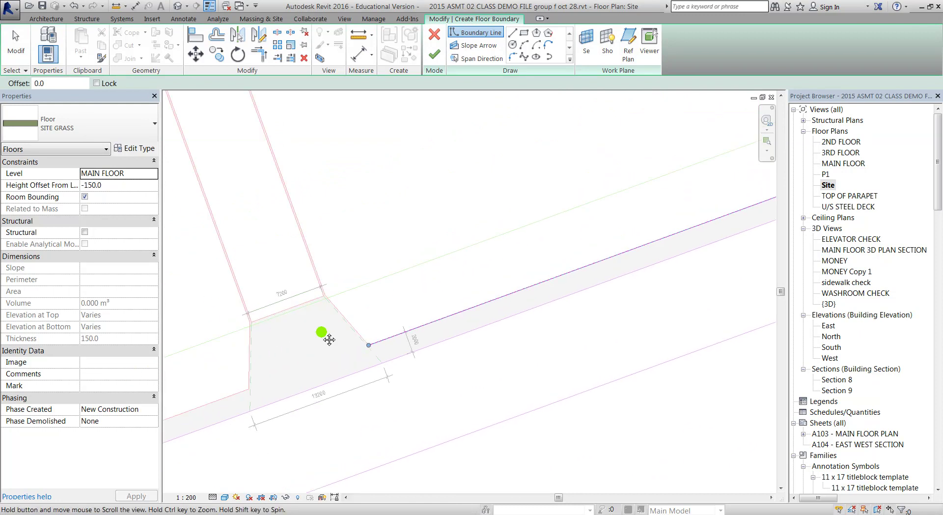
{"action": "scroll", "coordinate": [451, 299], "scroll_direction": "up", "scroll_amount": 3}
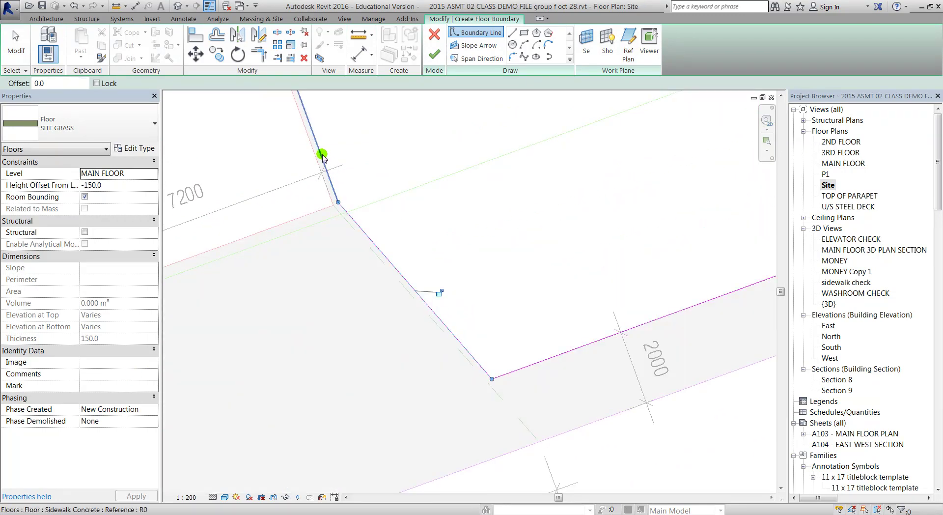
{"action": "middle_click_drag", "start_coordinate": [378, 152], "coordinate": [421, 432]}
{"action": "middle_click_drag", "start_coordinate": [337, 152], "coordinate": [432, 463]}
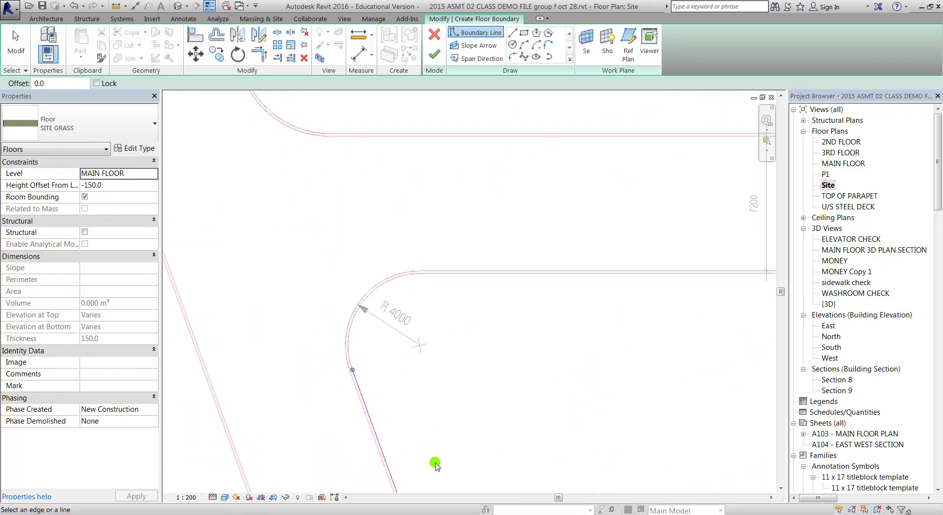
{"action": "scroll", "coordinate": [352, 314], "scroll_direction": "up", "scroll_amount": 2}
{"action": "left_click", "coordinate": [352, 314]}
{"action": "left_click", "coordinate": [610, 146]}
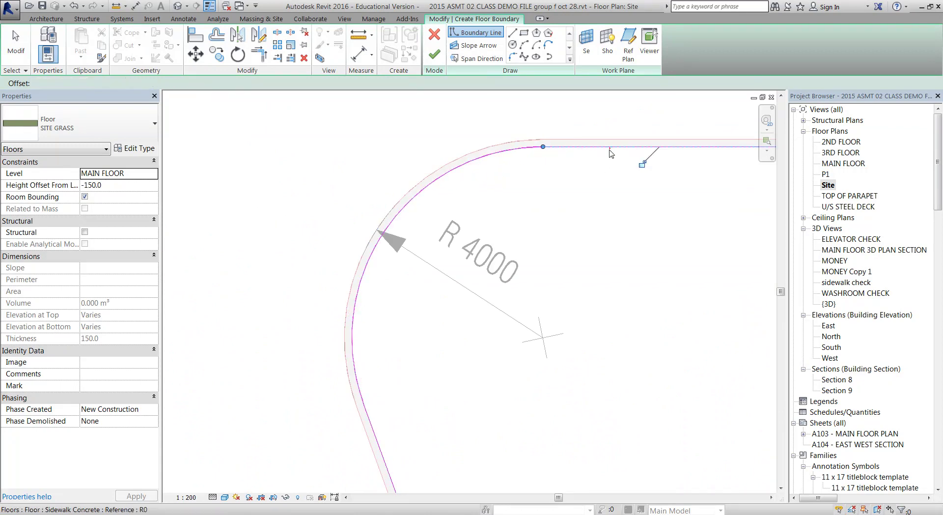
Step: Add the building's horizontal wall edge to the grass boundary
{"action": "scroll", "coordinate": [414, 254], "scroll_direction": "down", "scroll_amount": 3}
{"action": "mouse_move", "coordinate": [414, 254]}
{"action": "middle_mouse_down"}
{"action": "mouse_move", "coordinate": [337, 308]}
{"action": "mouse_move", "coordinate": [308, 315]}
{"action": "mouse_move", "coordinate": [400, 292]}
{"action": "mouse_move", "coordinate": [446, 308]}
{"action": "mouse_move", "coordinate": [508, 390]}
{"action": "mouse_move", "coordinate": [511, 436]}
{"action": "mouse_move", "coordinate": [587, 196]}
{"action": "mouse_move", "coordinate": [537, 206]}
{"action": "mouse_move", "coordinate": [460, 332]}
{"action": "middle_mouse_up"}
{"action": "scroll", "coordinate": [496, 293], "scroll_direction": "up", "scroll_amount": 5}
{"action": "scroll", "coordinate": [371, 325], "scroll_direction": "up", "scroll_amount": 4}
{"action": "mouse_move", "coordinate": [447, 294]}
{"action": "middle_mouse_down"}
{"action": "mouse_move", "coordinate": [294, 269]}
{"action": "mouse_move", "coordinate": [619, 244]}
{"action": "middle_mouse_up"}
{"action": "scroll", "coordinate": [620, 244], "scroll_direction": "down", "scroll_amount": 4}
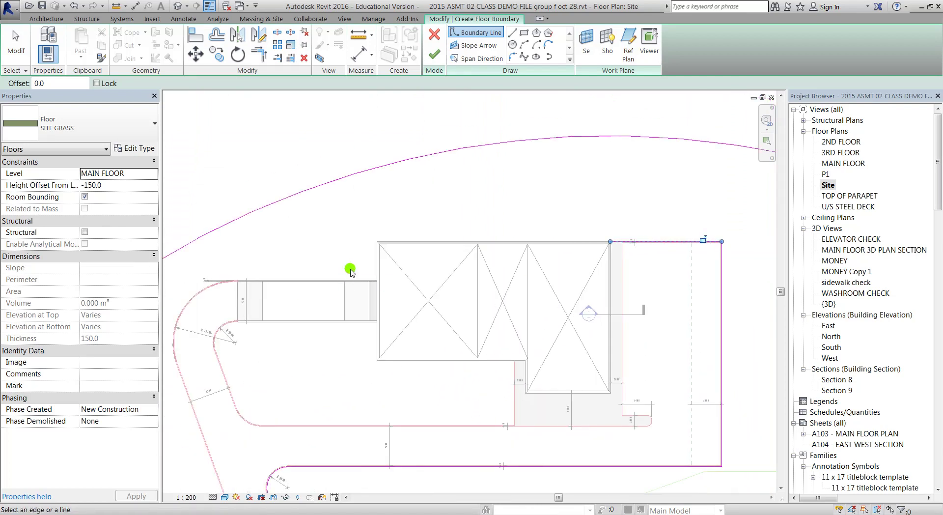
{"action": "scroll", "coordinate": [350, 271], "scroll_direction": "up", "scroll_amount": 3}
{"action": "scroll", "coordinate": [393, 246], "scroll_direction": "up", "scroll_amount": 2}
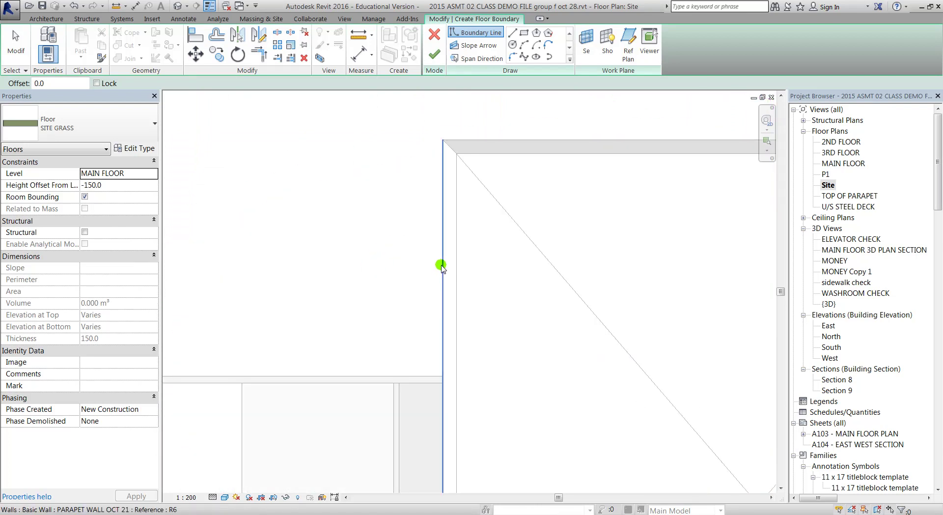
{"action": "left_click", "coordinate": [410, 375]}
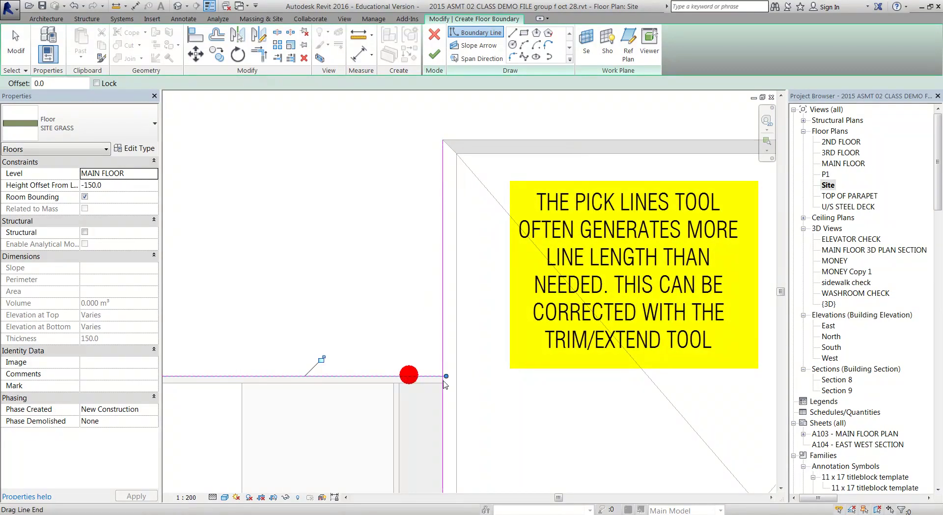
Step: Trim the overshooting top boundary line back to its corner
{"action": "left_click", "coordinate": [260, 58]}
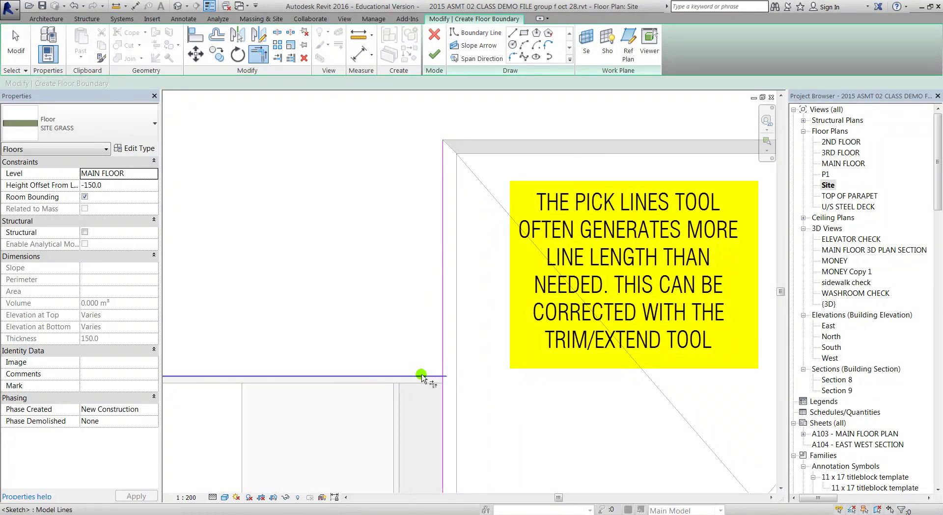
{"action": "left_click", "coordinate": [442, 183]}
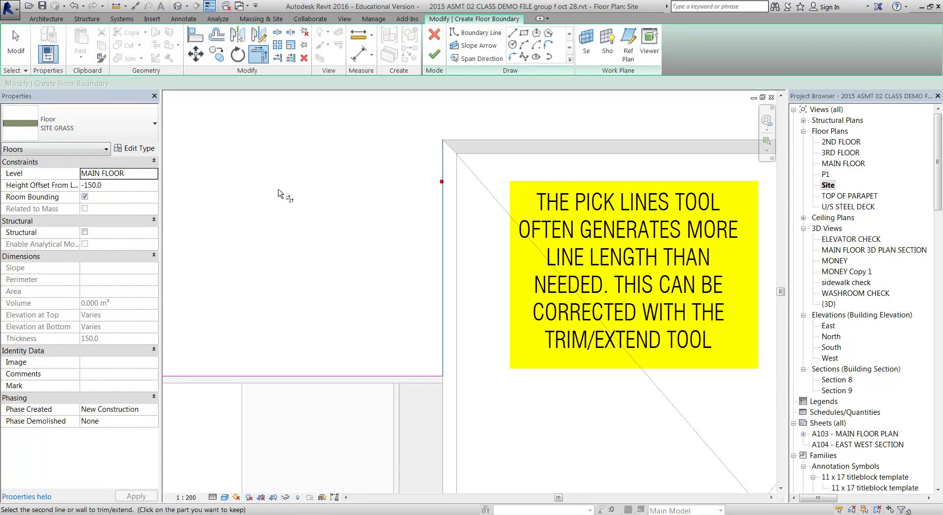
{"action": "scroll", "coordinate": [283, 196], "scroll_direction": "down", "scroll_amount": 3}
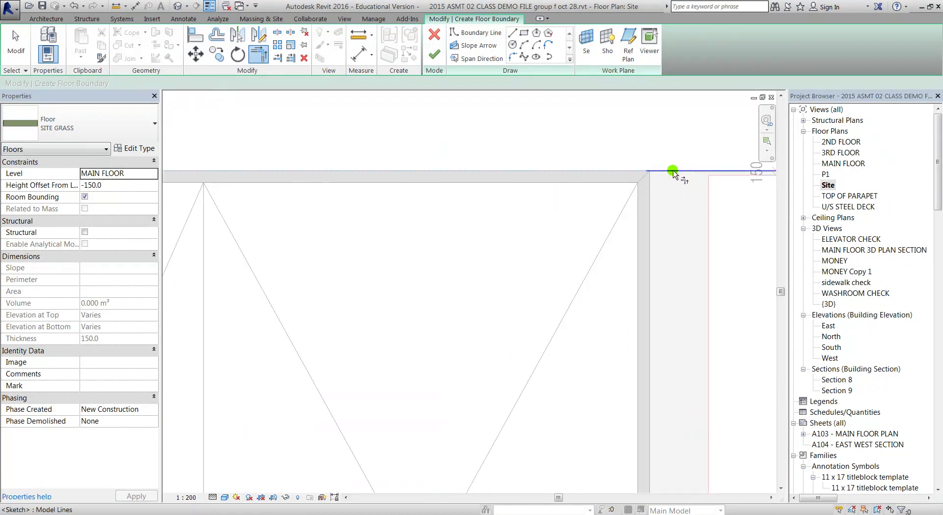
{"action": "left_click", "coordinate": [674, 176]}
{"action": "middle_click_drag", "start_coordinate": [302, 282], "coordinate": [542, 243]}
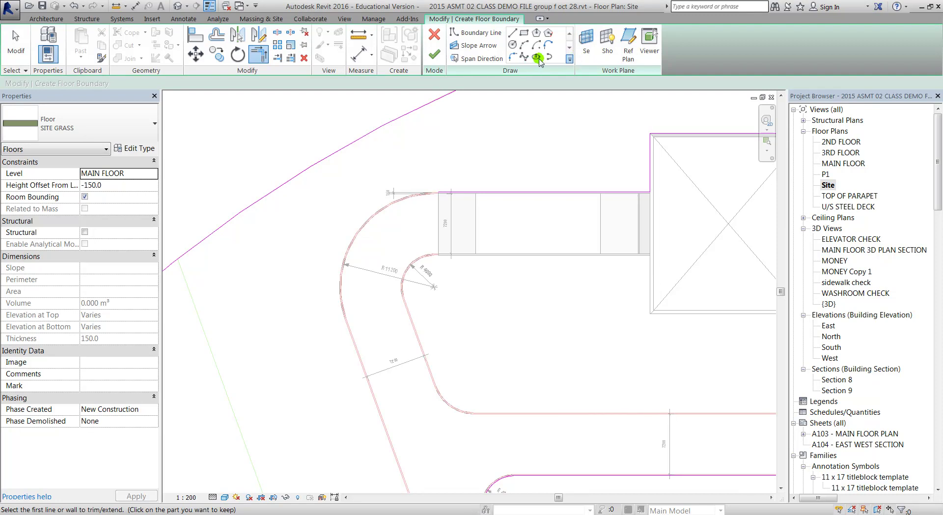
Step: Add the R 11200 outer curve and the lower straight site edge to the boundary
{"action": "left_click", "coordinate": [537, 57]}
{"action": "scroll", "coordinate": [388, 236], "scroll_direction": "up", "scroll_amount": 4}
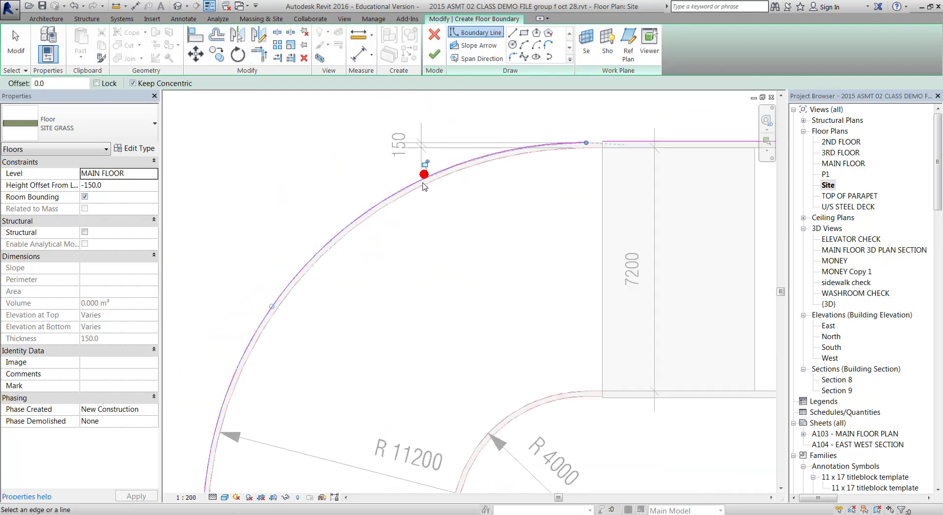
{"action": "middle_click_drag", "start_coordinate": [305, 411], "coordinate": [361, 177]}
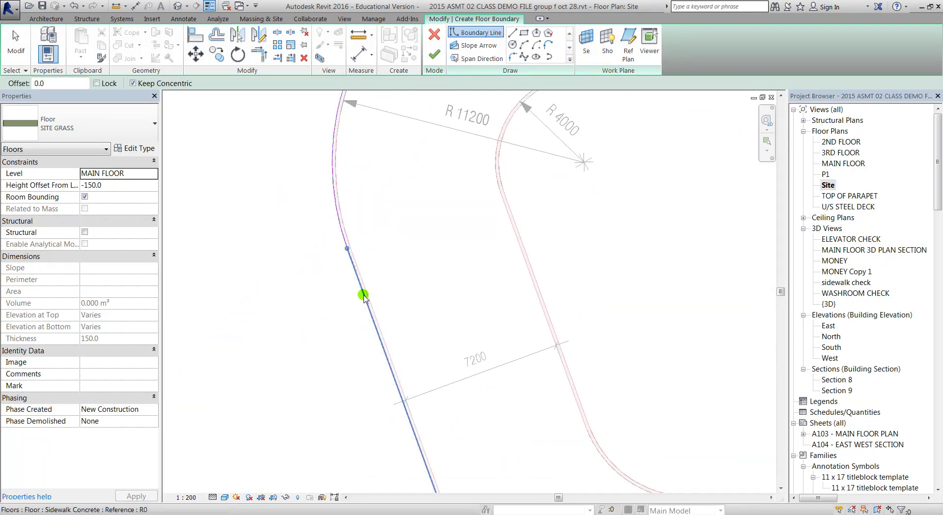
{"action": "left_click", "coordinate": [364, 295]}
{"action": "middle_click_drag", "start_coordinate": [411, 399], "coordinate": [432, 274]}
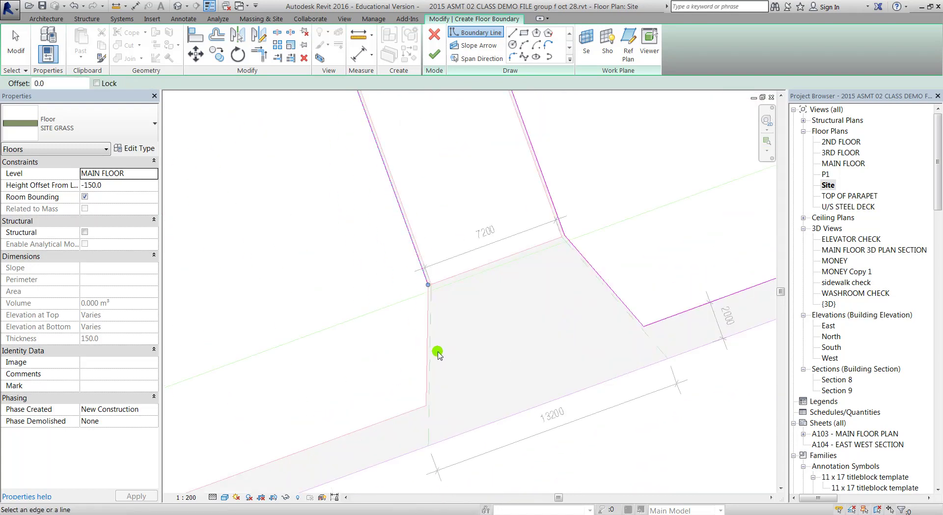
{"action": "scroll", "coordinate": [430, 324], "scroll_direction": "up", "scroll_amount": 2}
{"action": "scroll", "coordinate": [426, 301], "scroll_direction": "down", "scroll_amount": 2}
{"action": "left_click", "coordinate": [484, 284]}
{"action": "middle_click_drag", "start_coordinate": [403, 215], "coordinate": [411, 396]}
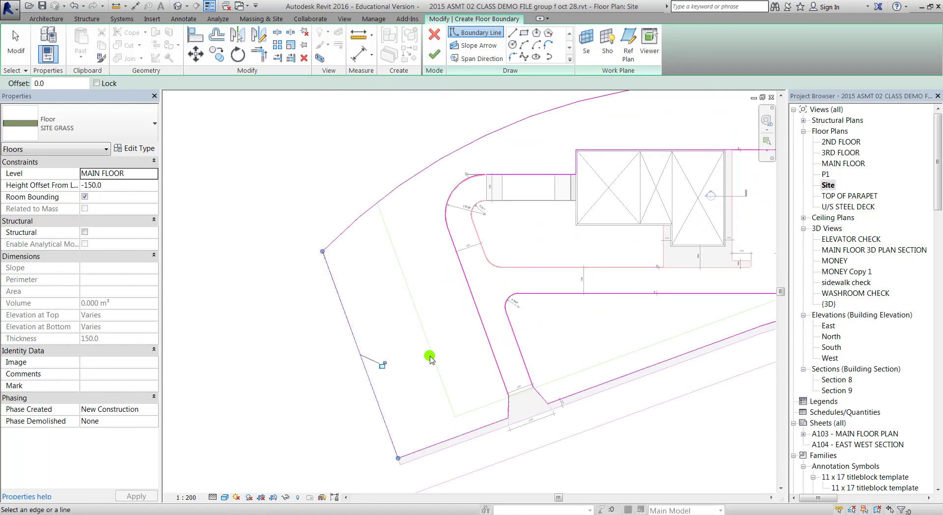
{"action": "left_click", "coordinate": [27, 52]}
{"action": "scroll", "coordinate": [499, 305], "scroll_direction": "up", "scroll_amount": 3}
{"action": "scroll", "coordinate": [309, 237], "scroll_direction": "up", "scroll_amount": 2}
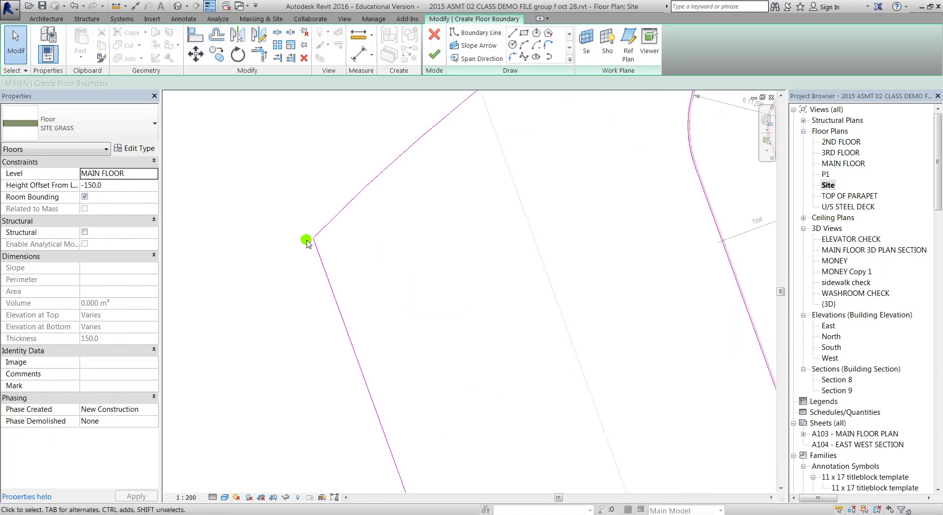
{"action": "scroll", "coordinate": [335, 246], "scroll_direction": "down", "scroll_amount": 2}
{"action": "scroll", "coordinate": [380, 343], "scroll_direction": "down", "scroll_amount": 1}
{"action": "scroll", "coordinate": [380, 431], "scroll_direction": "up", "scroll_amount": 2}
{"action": "scroll", "coordinate": [348, 426], "scroll_direction": "up", "scroll_amount": 2}
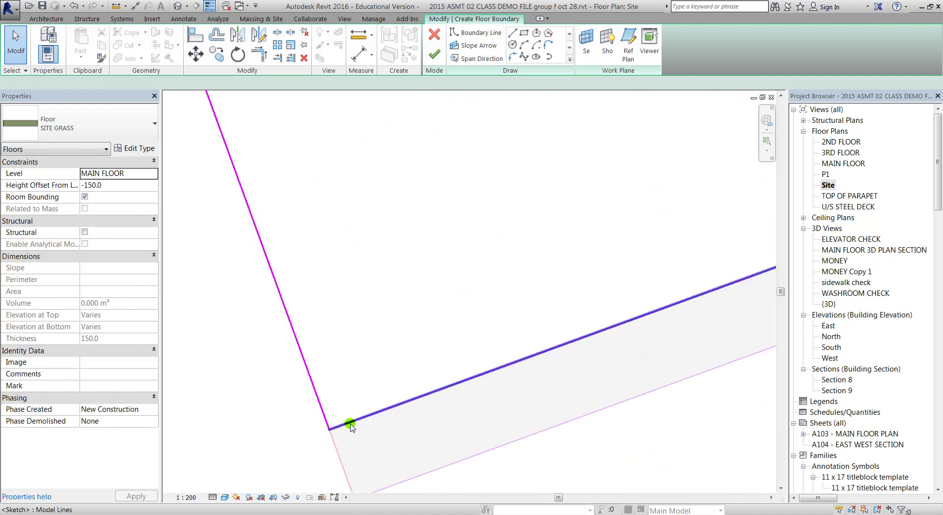
{"action": "scroll", "coordinate": [294, 403], "scroll_direction": "down", "scroll_amount": 2}
{"action": "scroll", "coordinate": [530, 252], "scroll_direction": "up", "scroll_amount": 1}
{"action": "scroll", "coordinate": [529, 295], "scroll_direction": "up", "scroll_amount": 1}
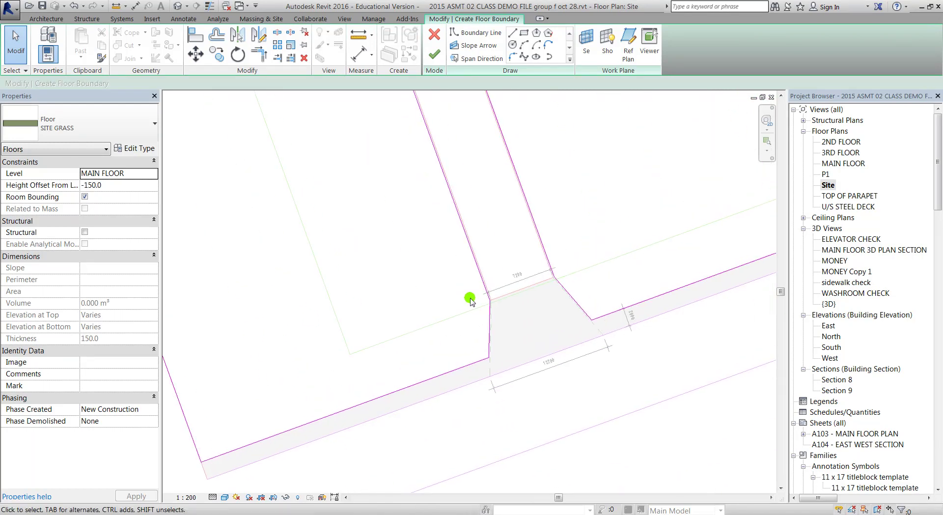
{"action": "scroll", "coordinate": [547, 317], "scroll_direction": "up", "scroll_amount": 1}
{"action": "middle_click_drag", "start_coordinate": [585, 194], "coordinate": [490, 398]}
{"action": "scroll", "coordinate": [427, 255], "scroll_direction": "down", "scroll_amount": 2}
{"action": "middle_click_drag", "start_coordinate": [442, 248], "coordinate": [431, 368]}
{"action": "middle_click_drag", "start_coordinate": [366, 212], "coordinate": [412, 366]}
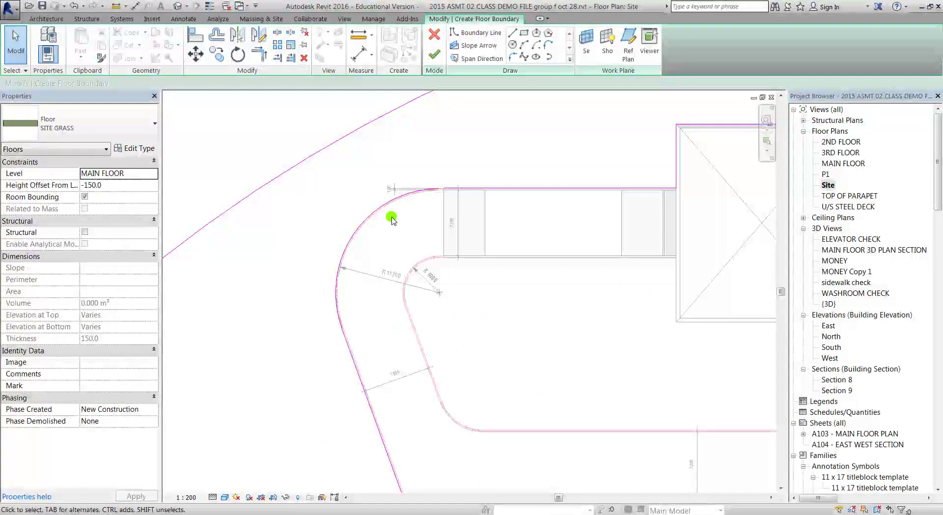
{"action": "middle_click_drag", "start_coordinate": [602, 216], "coordinate": [381, 238]}
{"action": "scroll", "coordinate": [359, 172], "scroll_direction": "down", "scroll_amount": 2}
{"action": "mouse_move", "coordinate": [518, 196]}
{"action": "middle_mouse_down"}
{"action": "mouse_move", "coordinate": [465, 207]}
{"action": "mouse_move", "coordinate": [431, 231]}
{"action": "mouse_move", "coordinate": [442, 273]}
{"action": "middle_mouse_up"}
Step: Attempt to finish the sketch and continue editing past the open-loop error
{"action": "scroll", "coordinate": [545, 227], "scroll_direction": "down", "scroll_amount": 2}
{"action": "scroll", "coordinate": [391, 257], "scroll_direction": "down", "scroll_amount": 2}
{"action": "scroll", "coordinate": [393, 257], "scroll_direction": "down", "scroll_amount": 1}
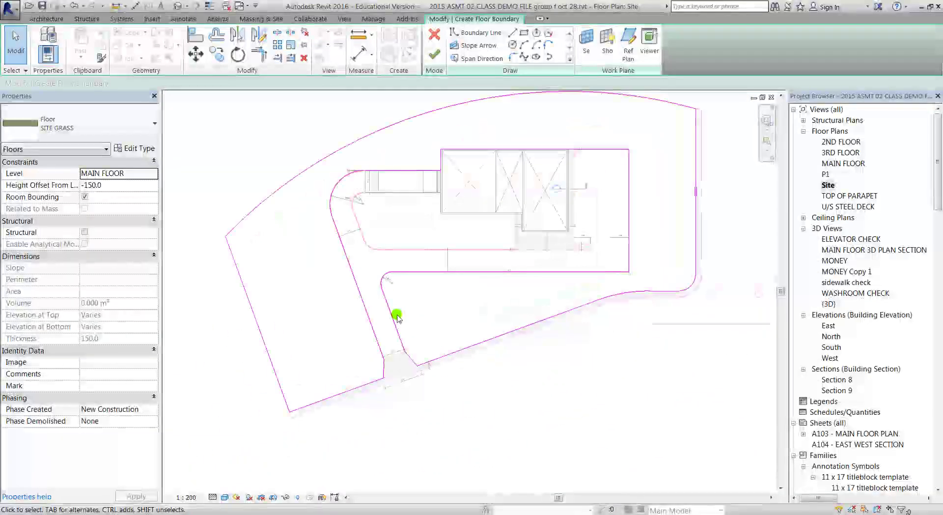
{"action": "left_click", "coordinate": [431, 55]}
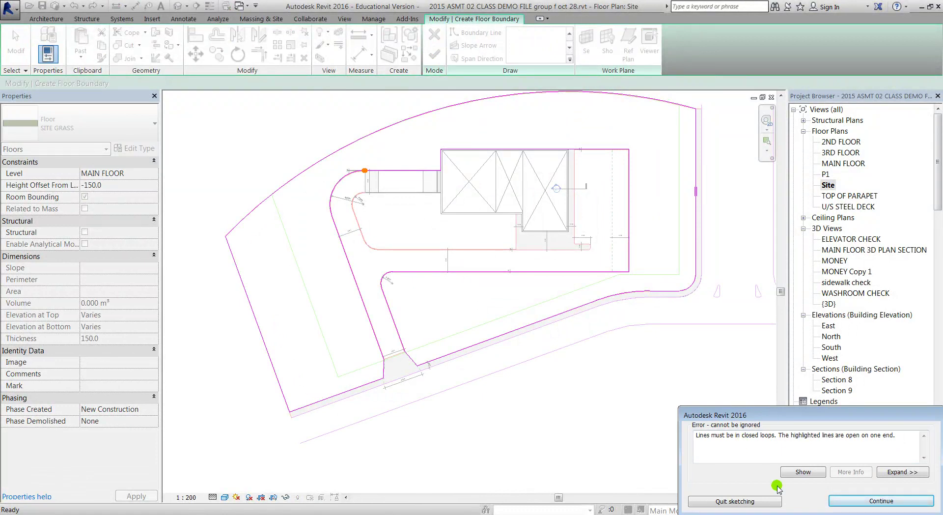
{"action": "left_click", "coordinate": [875, 501]}
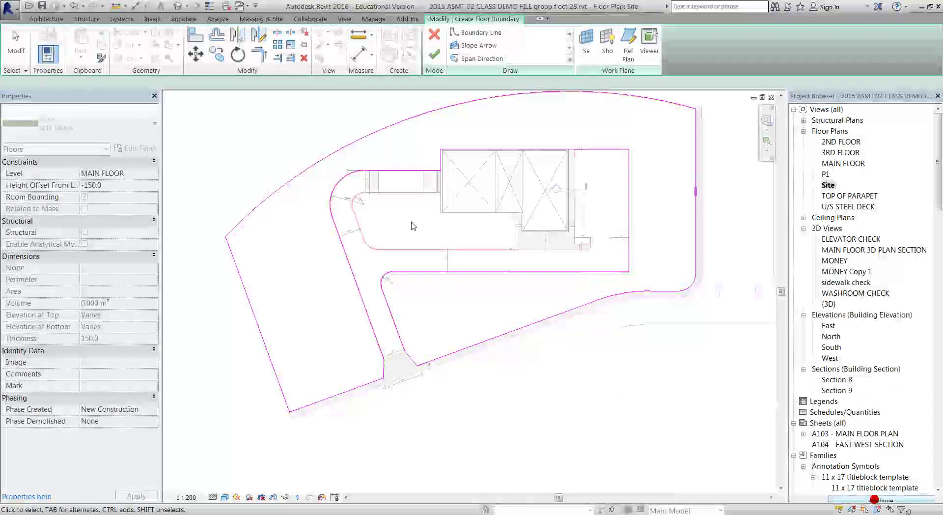
{"action": "scroll", "coordinate": [363, 169], "scroll_direction": "up", "scroll_amount": 2}
{"action": "scroll", "coordinate": [432, 234], "scroll_direction": "up", "scroll_amount": 2}
{"action": "scroll", "coordinate": [475, 233], "scroll_direction": "up", "scroll_amount": 2}
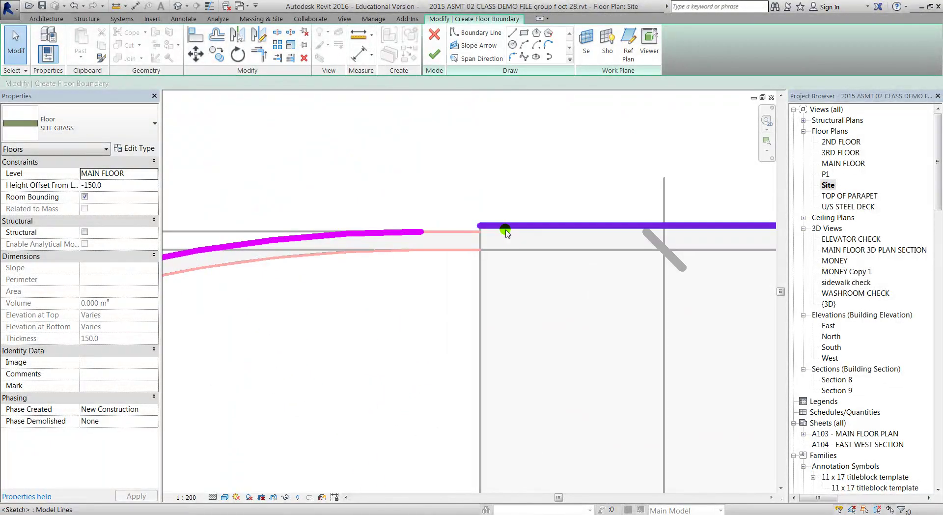
{"action": "scroll", "coordinate": [501, 223], "scroll_direction": "up", "scroll_amount": 2}
Step: Pick the building wall edge line to close the boundary gap
{"action": "left_click", "coordinate": [512, 33]}
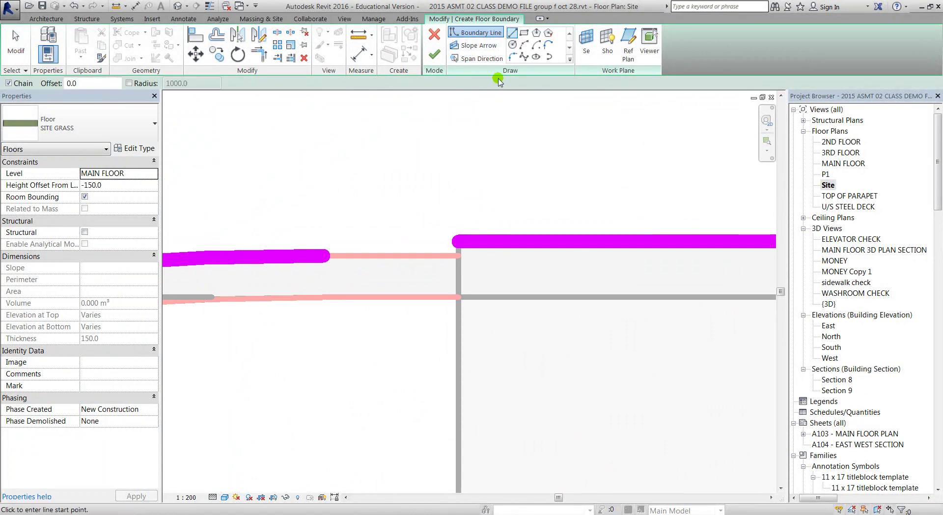
{"action": "left_click", "coordinate": [570, 59]}
{"action": "left_click", "coordinate": [373, 260]}
{"action": "scroll", "coordinate": [460, 246], "scroll_direction": "up", "scroll_amount": 5}
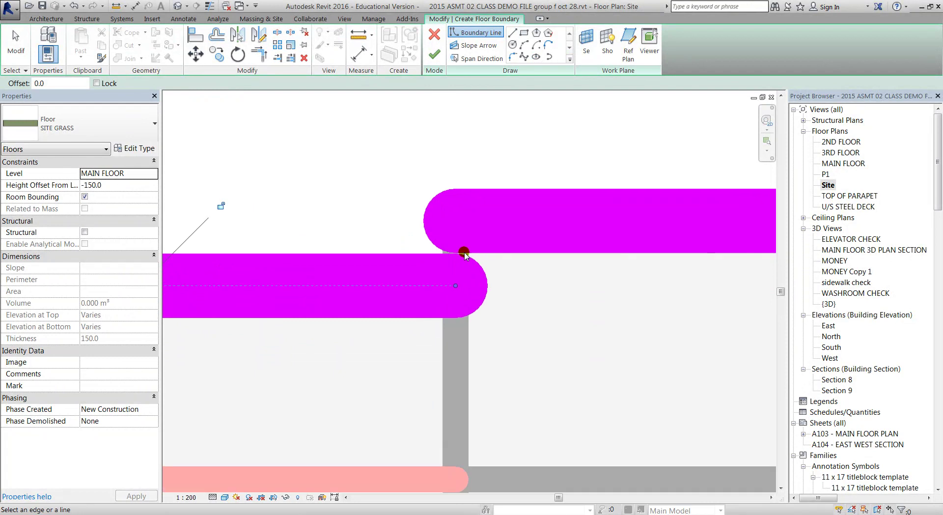
{"action": "scroll", "coordinate": [464, 253], "scroll_direction": "up", "scroll_amount": 3}
Step: Show lines thin with TL and trim the open lines into a clean corner
{"action": "key", "text": "t"}
{"action": "key", "text": "l"}
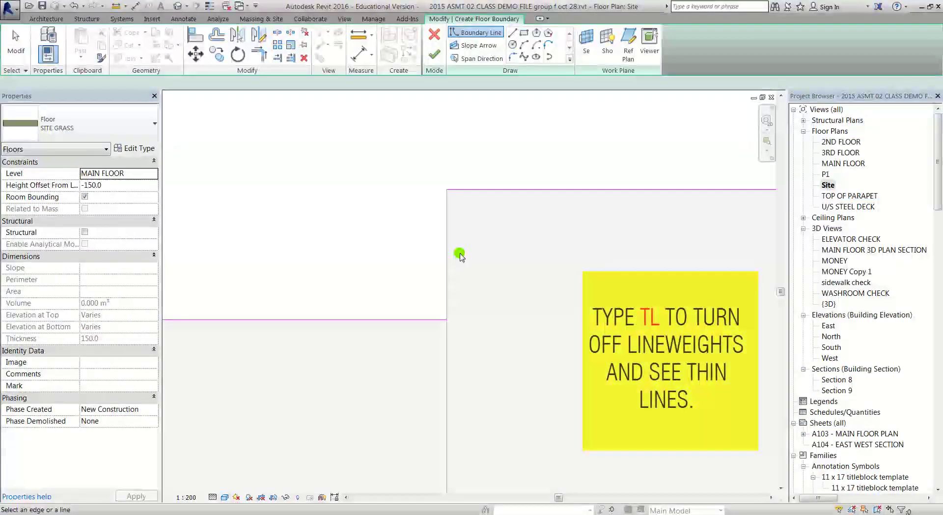
{"action": "left_click", "coordinate": [263, 58]}
{"action": "left_click", "coordinate": [446, 304]}
{"action": "scroll", "coordinate": [432, 216], "scroll_direction": "down", "scroll_amount": 2}
{"action": "scroll", "coordinate": [421, 200], "scroll_direction": "down", "scroll_amount": 1}
{"action": "scroll", "coordinate": [442, 206], "scroll_direction": "down", "scroll_amount": 2}
{"action": "scroll", "coordinate": [449, 215], "scroll_direction": "down", "scroll_amount": 2}
{"action": "scroll", "coordinate": [471, 246], "scroll_direction": "down", "scroll_amount": 3}
{"action": "scroll", "coordinate": [487, 300], "scroll_direction": "up", "scroll_amount": 2}
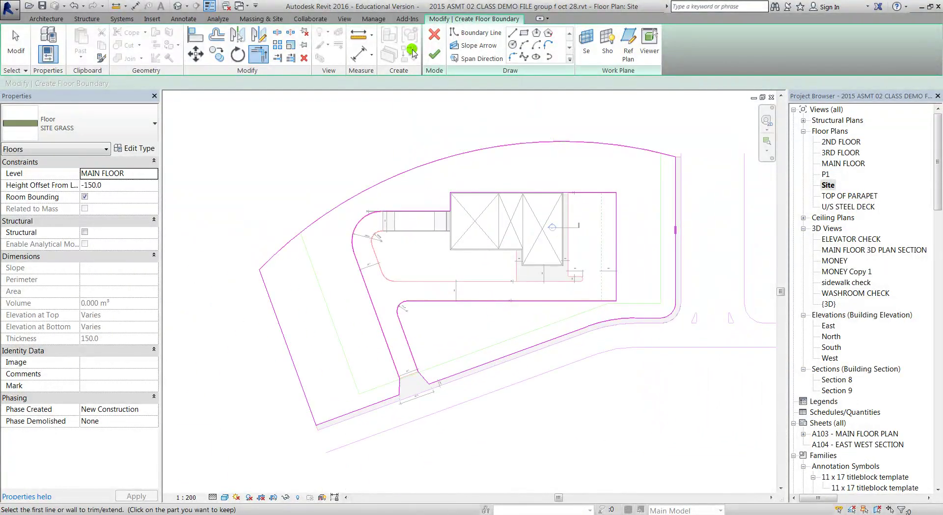
Step: Finish the SITE GRASS floor without attaching walls and inspect it in the 3D view
{"action": "left_click", "coordinate": [434, 54]}
{"action": "left_click", "coordinate": [532, 276]}
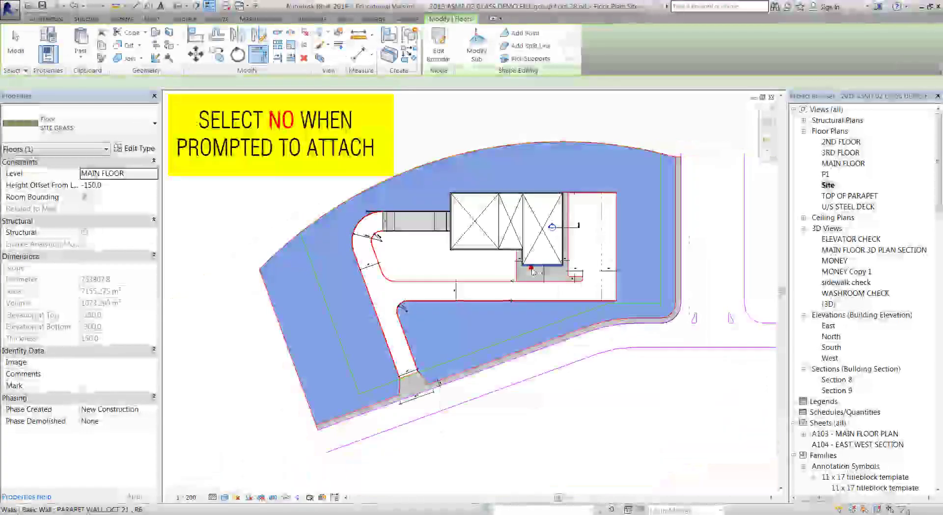
{"action": "left_click", "coordinate": [177, 5]}
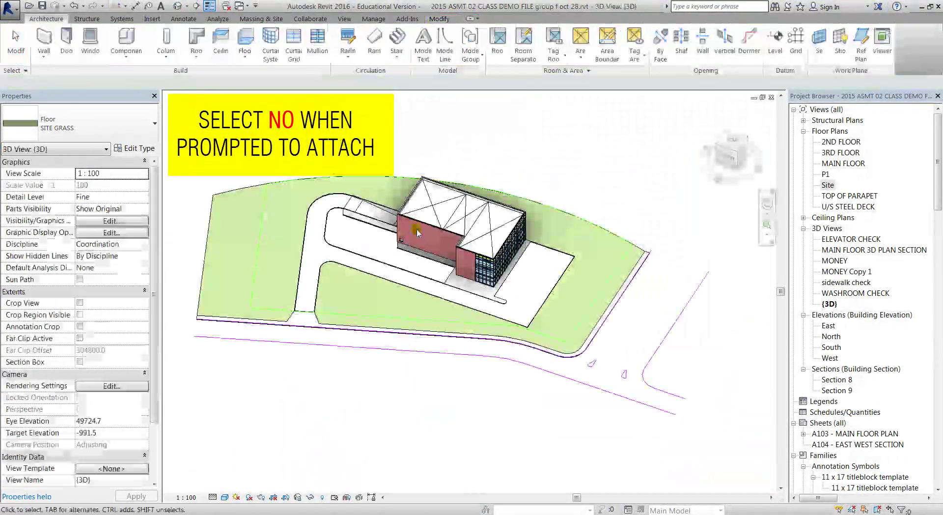
{"action": "key", "text": "Escape"}
{"action": "middle_click_drag", "start_coordinate": [416, 232], "coordinate": [336, 349], "text": "shift"}
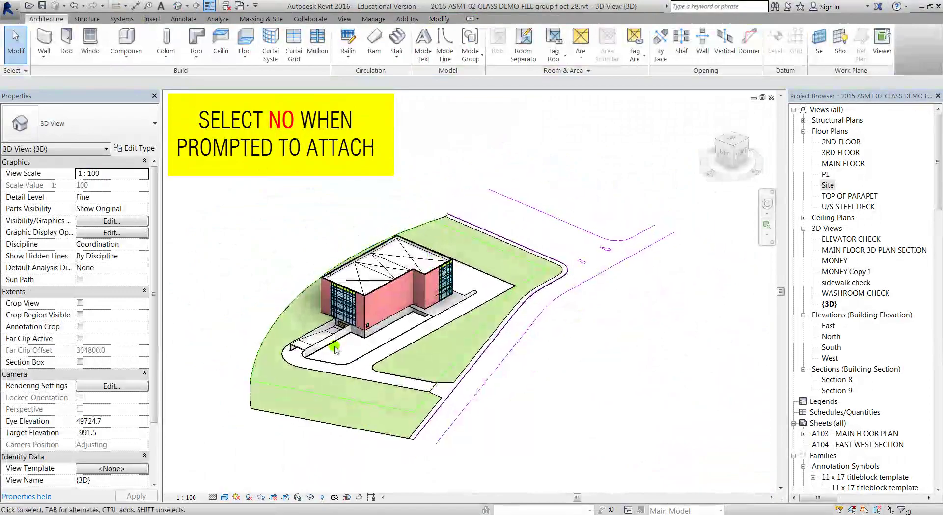
{"action": "scroll", "coordinate": [335, 349], "scroll_direction": "up", "scroll_amount": 2}
{"action": "scroll", "coordinate": [263, 357], "scroll_direction": "up", "scroll_amount": 4}
{"action": "scroll", "coordinate": [538, 153], "scroll_direction": "up", "scroll_amount": 3}
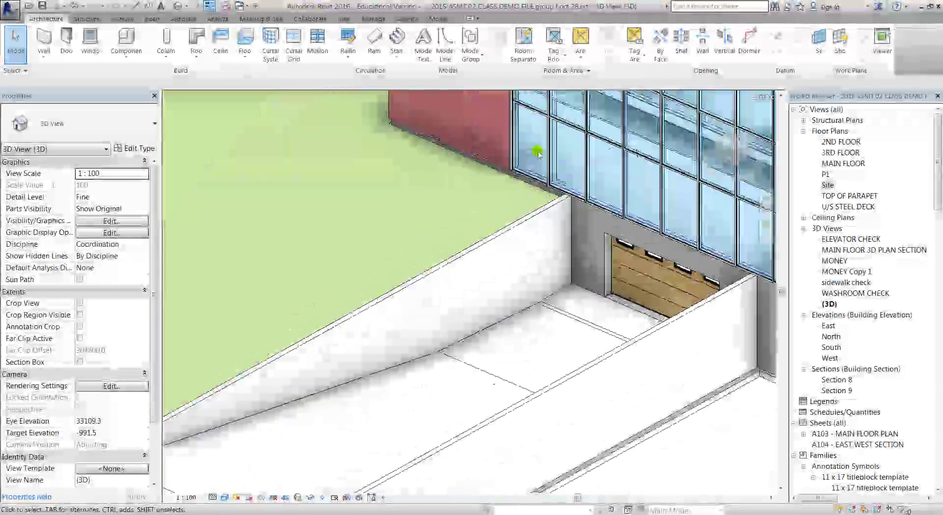
{"action": "scroll", "coordinate": [539, 154], "scroll_direction": "down", "scroll_amount": 2}
{"action": "scroll", "coordinate": [315, 110], "scroll_direction": "up", "scroll_amount": 3}
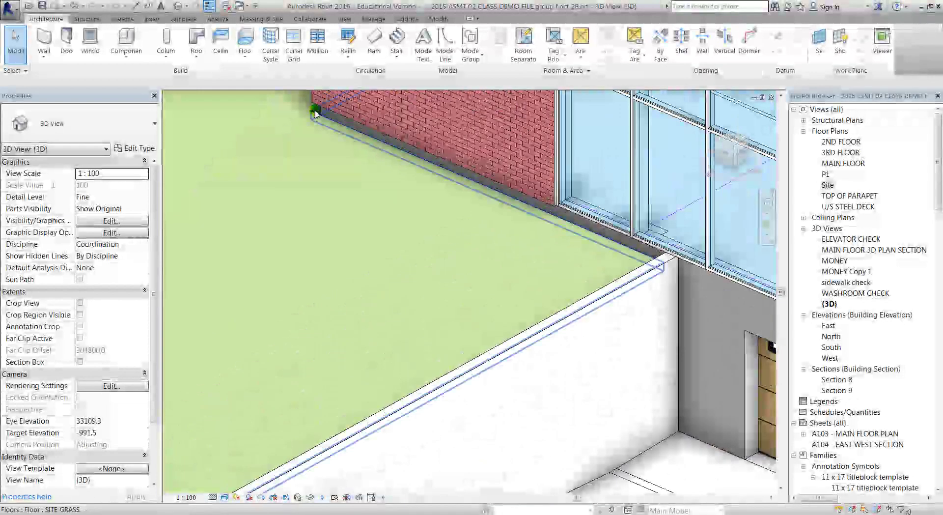
{"action": "middle_click_drag", "start_coordinate": [315, 111], "coordinate": [400, 269]}
{"action": "scroll", "coordinate": [400, 269], "scroll_direction": "up", "scroll_amount": 2}
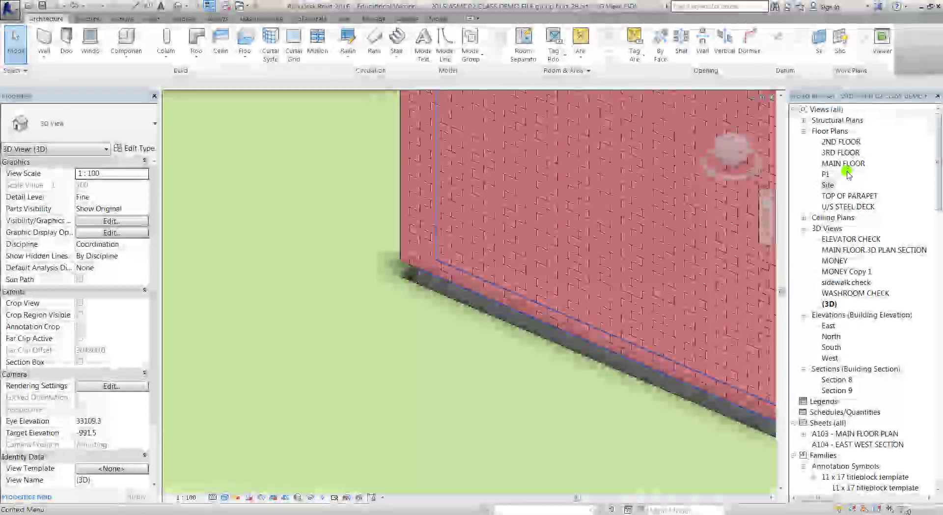
Step: Open the P1 floor plan zoomed into the building's top-left foundation wall corner
{"action": "left_click", "coordinate": [825, 175]}
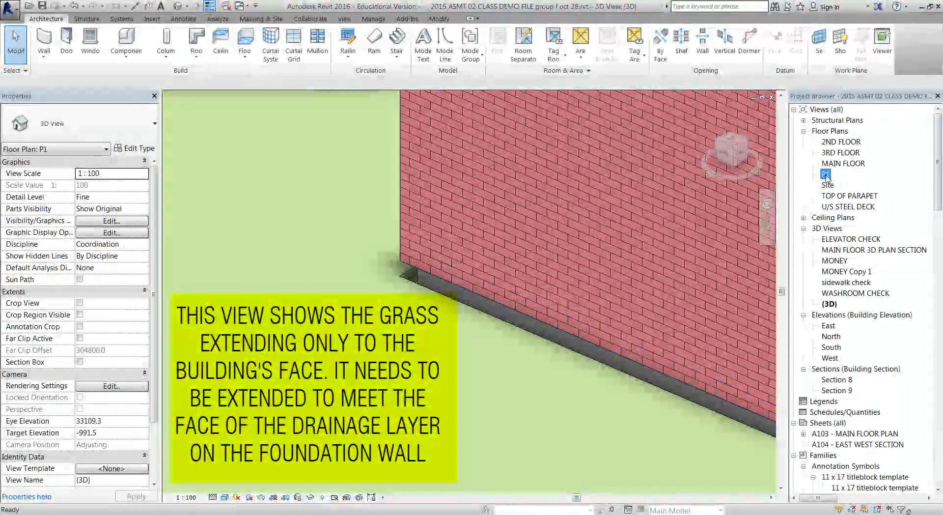
{"action": "double_click", "coordinate": [825, 175]}
{"action": "scroll", "coordinate": [376, 143], "scroll_direction": "up", "scroll_amount": 2}
{"action": "scroll", "coordinate": [390, 152], "scroll_direction": "up", "scroll_amount": 3}
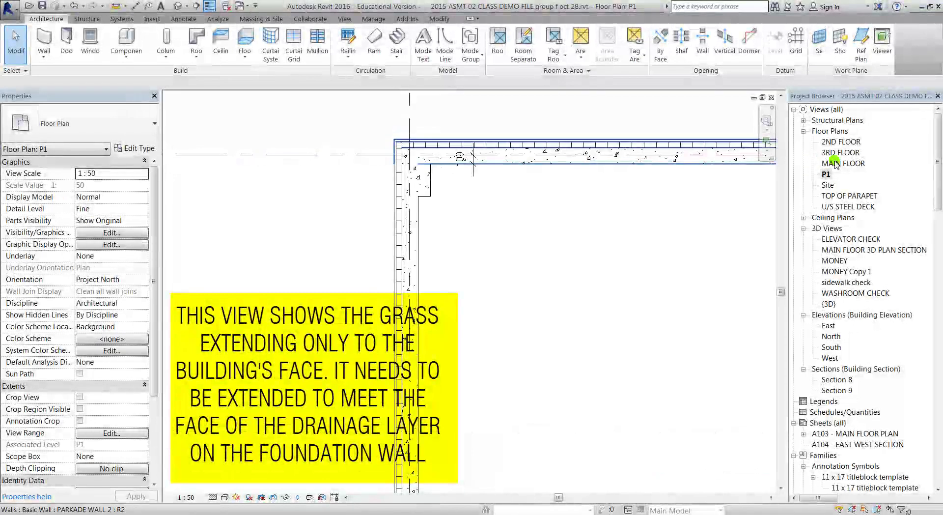
Step: On the Site plan, Tab-select the boundary, filter to Floors only, and edit its boundary
{"action": "double_click", "coordinate": [827, 185]}
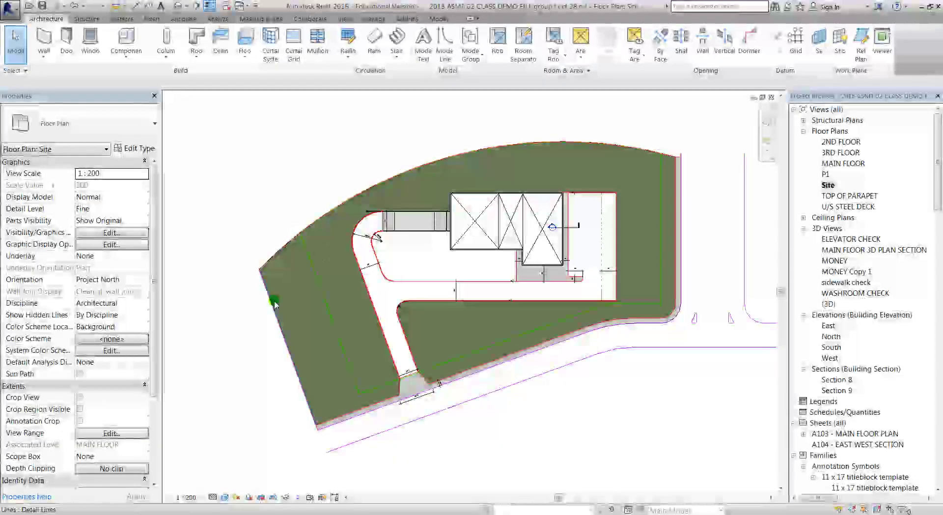
{"action": "key", "text": "Tab"}
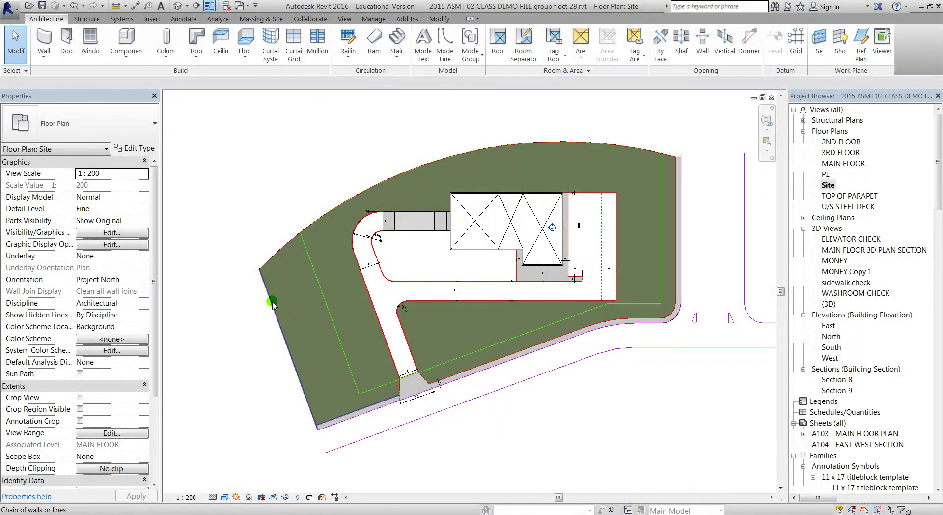
{"action": "left_click", "coordinate": [273, 303]}
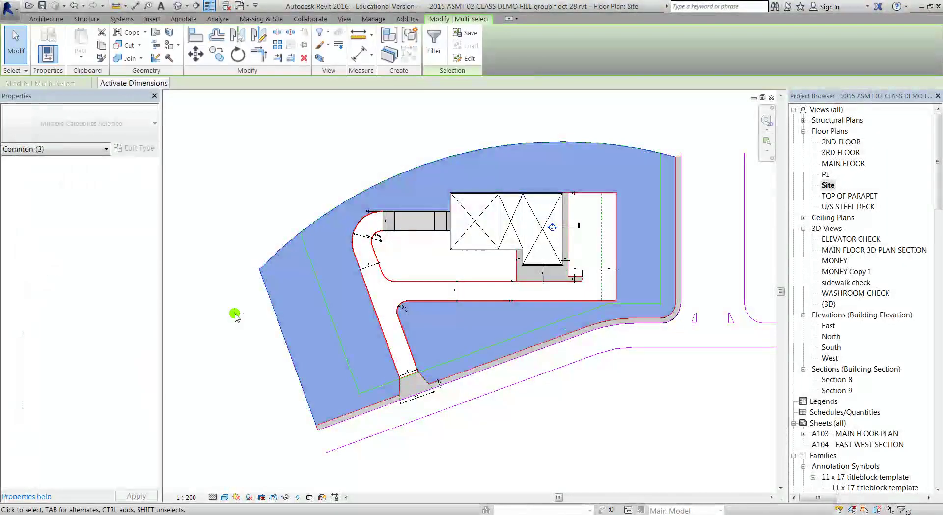
{"action": "left_click", "coordinate": [434, 49]}
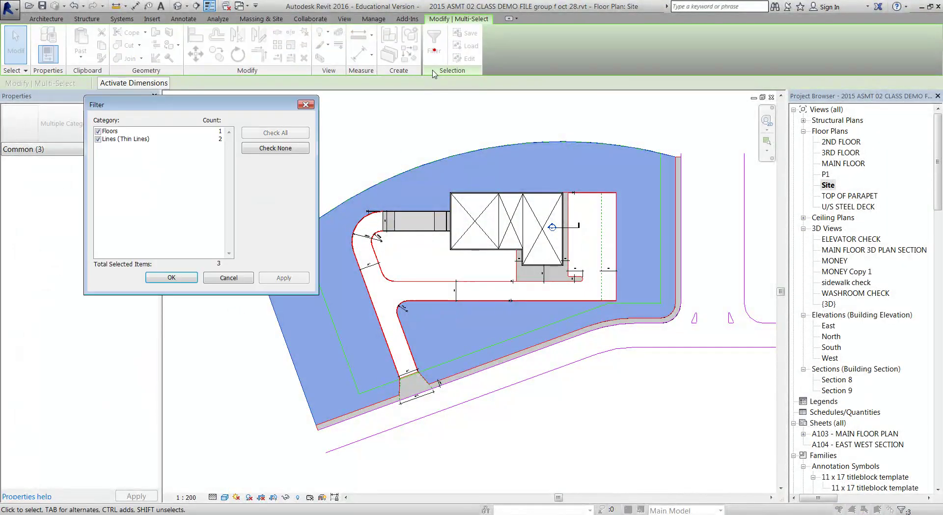
{"action": "left_click", "coordinate": [98, 140]}
{"action": "left_click", "coordinate": [171, 278]}
{"action": "left_click", "coordinate": [434, 49]}
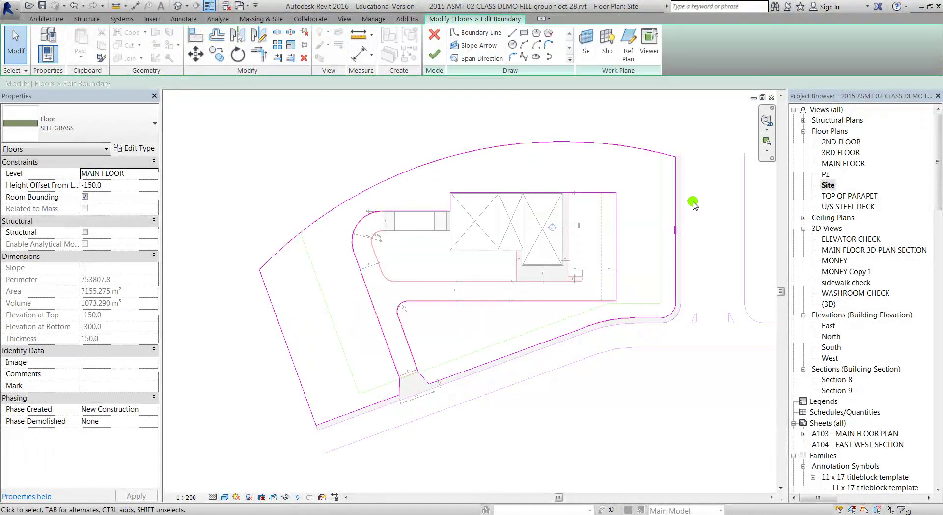
Step: On the P1 plan, align the boundary line to the foundation wall's drainage layer face
{"action": "double_click", "coordinate": [826, 174]}
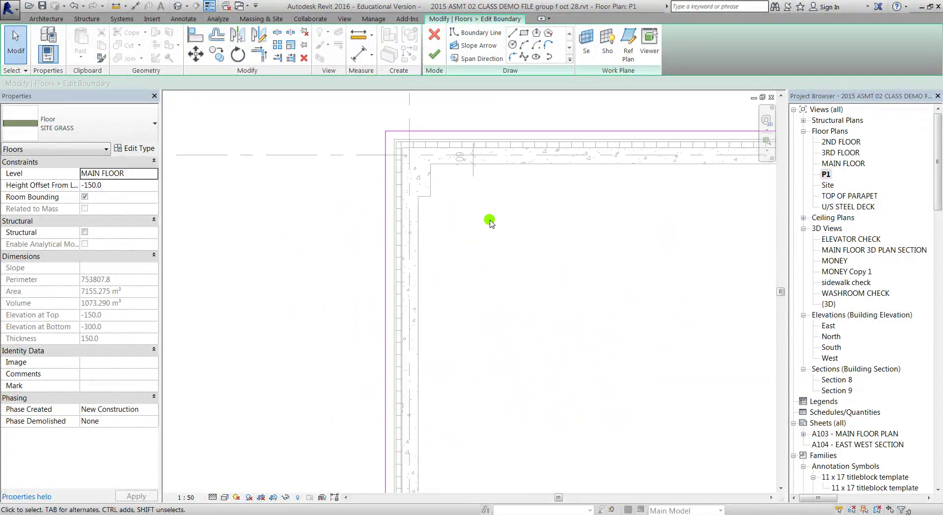
{"action": "left_click", "coordinate": [195, 37]}
{"action": "scroll", "coordinate": [449, 168], "scroll_direction": "down", "scroll_amount": 3}
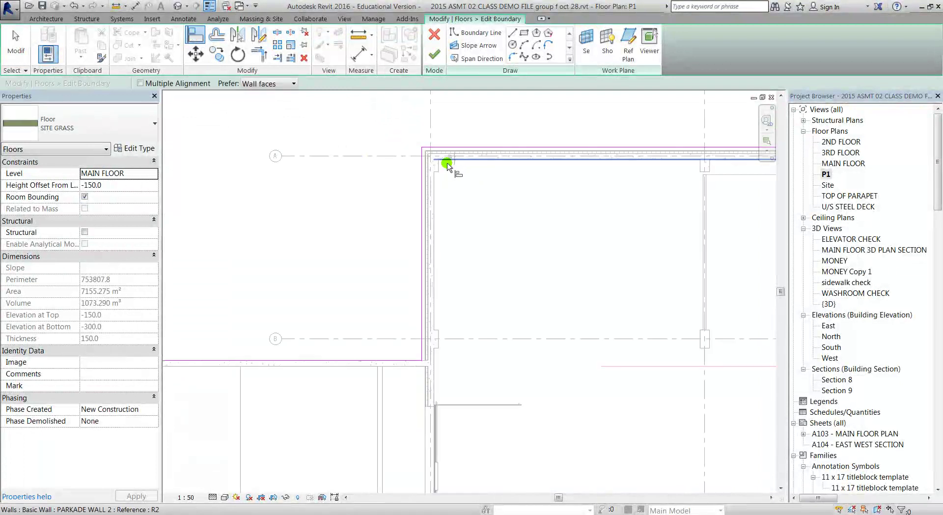
{"action": "scroll", "coordinate": [413, 359], "scroll_direction": "up", "scroll_amount": 4}
{"action": "left_click", "coordinate": [480, 380]}
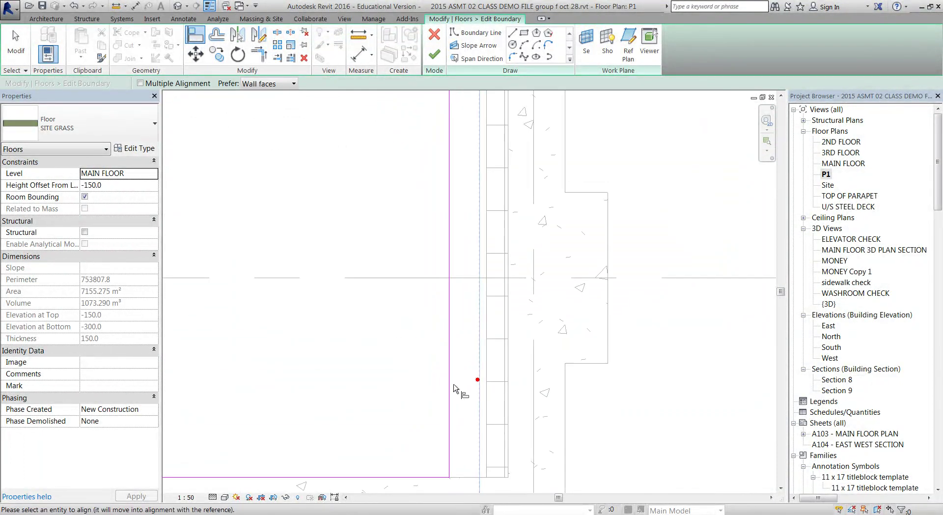
{"action": "mouse_move", "coordinate": [443, 388]}
{"action": "middle_mouse_down"}
{"action": "mouse_move", "coordinate": [412, 381]}
{"action": "mouse_move", "coordinate": [431, 440]}
{"action": "mouse_move", "coordinate": [457, 341]}
{"action": "mouse_move", "coordinate": [454, 416]}
{"action": "middle_mouse_up"}
{"action": "scroll", "coordinate": [417, 253], "scroll_direction": "up", "scroll_amount": 2}
{"action": "left_click", "coordinate": [410, 261]}
{"action": "left_click", "coordinate": [409, 256]}
Step: Pan and zoom around the P1 plan to check the aligned boundary edges
{"action": "scroll", "coordinate": [417, 246], "scroll_direction": "down", "scroll_amount": 4}
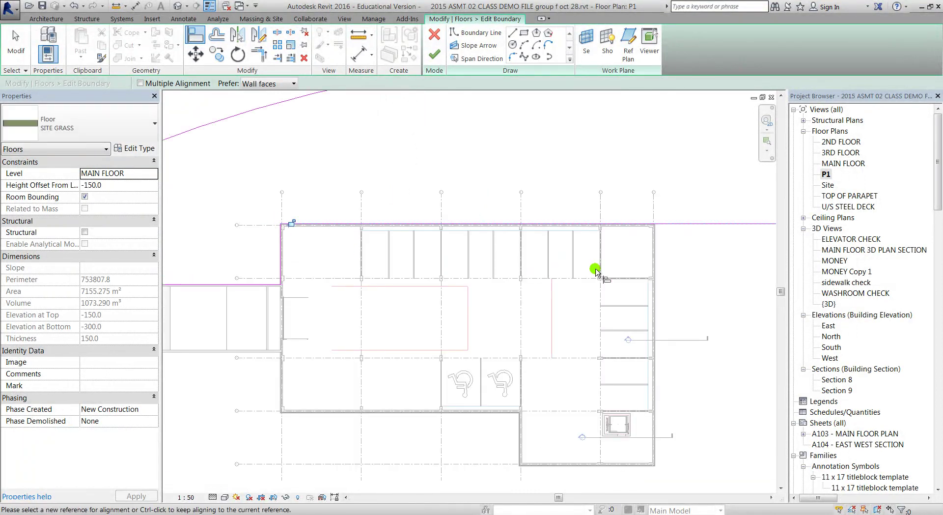
{"action": "scroll", "coordinate": [619, 243], "scroll_direction": "up", "scroll_amount": 2}
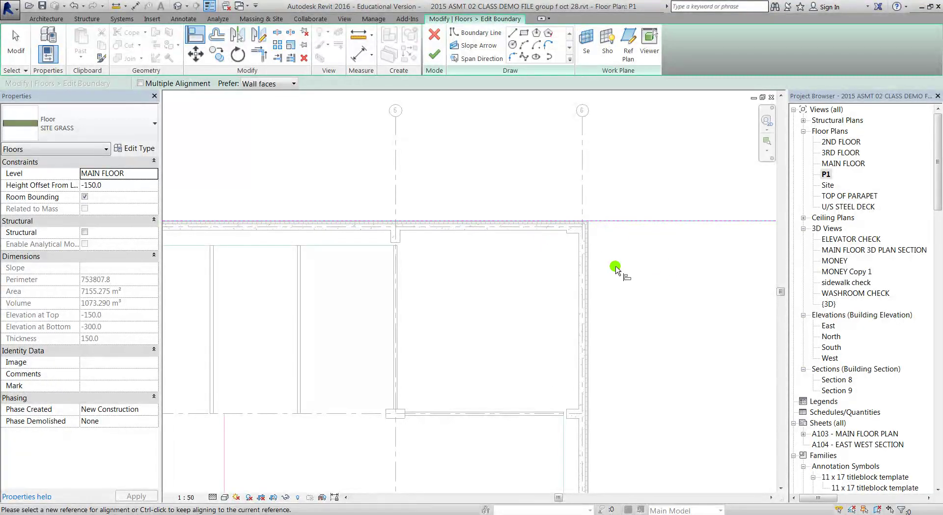
{"action": "scroll", "coordinate": [509, 212], "scroll_direction": "down", "scroll_amount": 2}
{"action": "scroll", "coordinate": [467, 213], "scroll_direction": "down", "scroll_amount": 3}
{"action": "scroll", "coordinate": [479, 229], "scroll_direction": "down", "scroll_amount": 3}
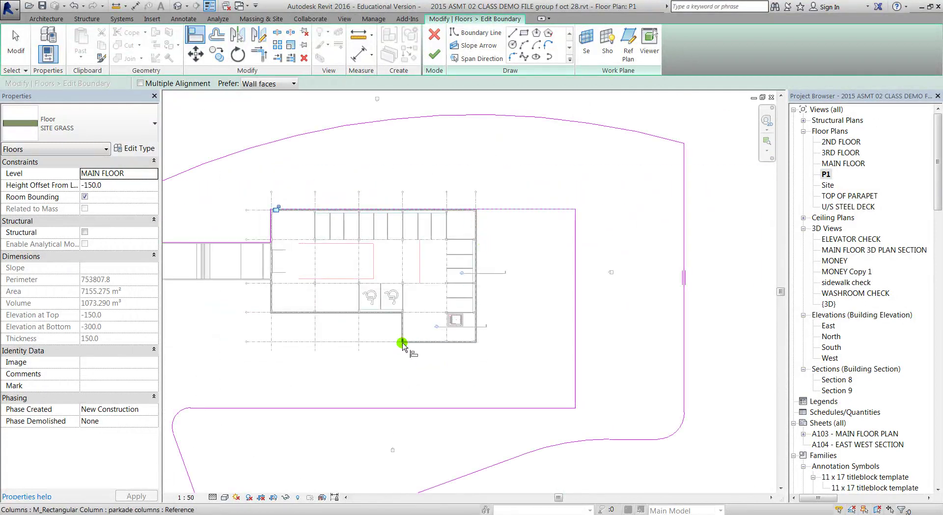
{"action": "middle_click_drag", "start_coordinate": [402, 343], "coordinate": [584, 295]}
{"action": "scroll", "coordinate": [294, 168], "scroll_direction": "up", "scroll_amount": 2}
{"action": "scroll", "coordinate": [358, 204], "scroll_direction": "up", "scroll_amount": 1}
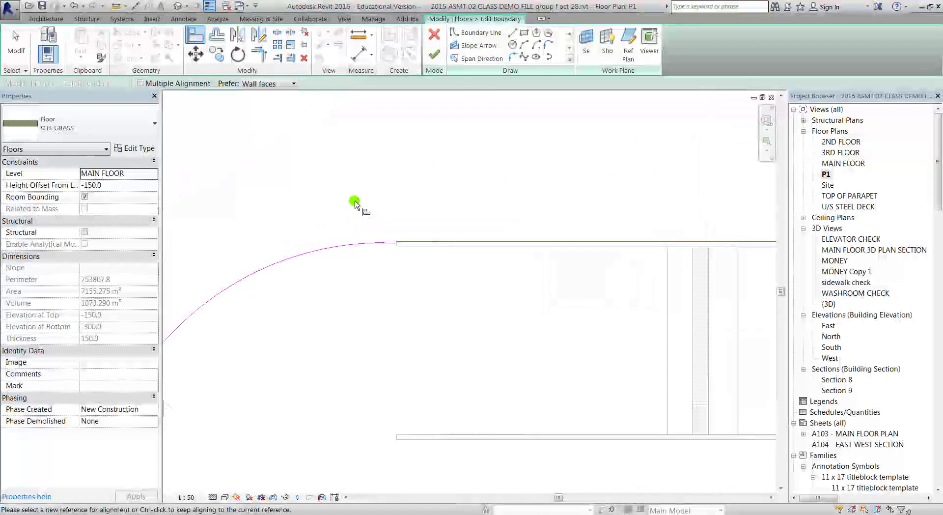
{"action": "scroll", "coordinate": [423, 236], "scroll_direction": "up", "scroll_amount": 1}
{"action": "scroll", "coordinate": [406, 253], "scroll_direction": "down", "scroll_amount": 3}
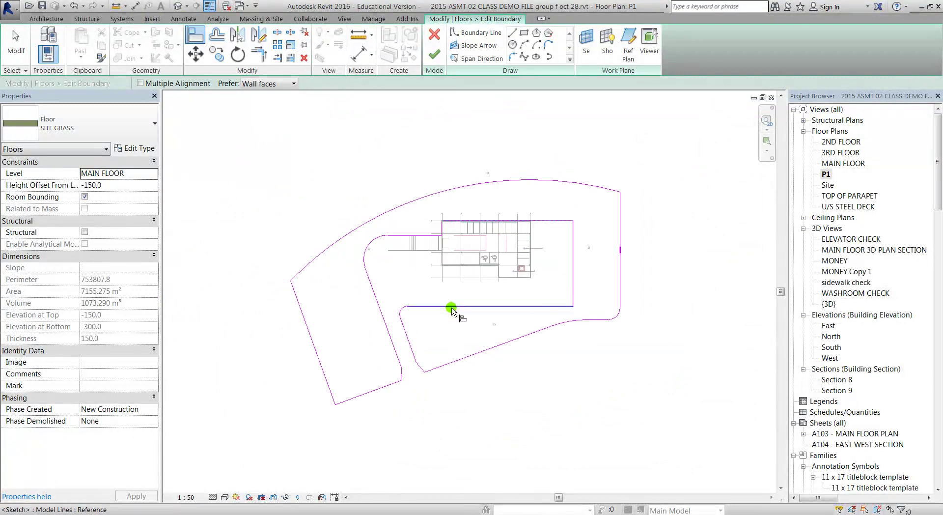
{"action": "scroll", "coordinate": [451, 315], "scroll_direction": "down", "scroll_amount": 1}
Step: Finish the boundary edit without attaching walls and orbit the 3D view to check the green grass
{"action": "left_click", "coordinate": [434, 55]}
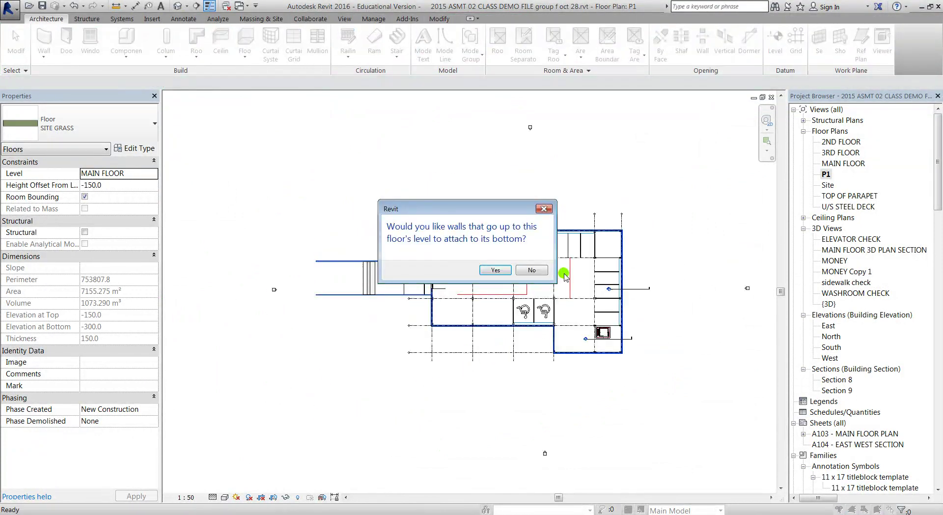
{"action": "left_click", "coordinate": [535, 270]}
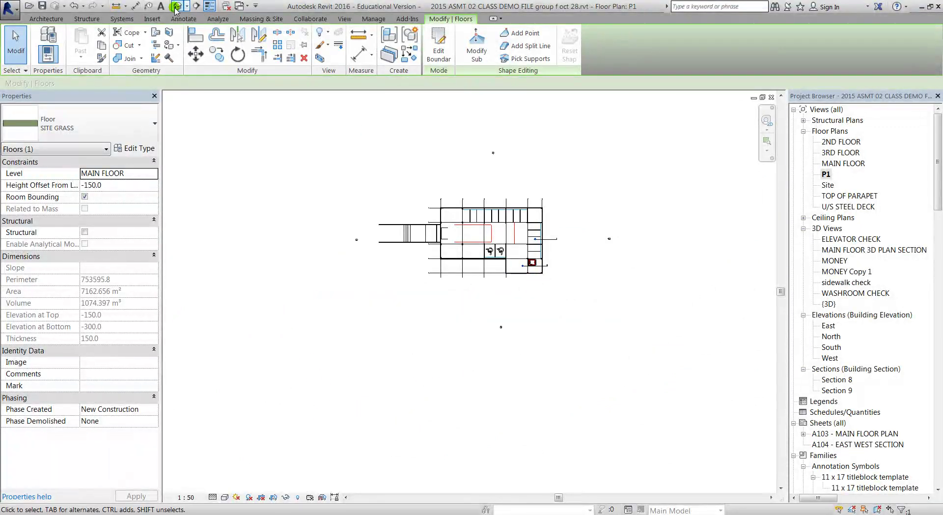
{"action": "left_click", "coordinate": [176, 6]}
{"action": "scroll", "coordinate": [421, 284], "scroll_direction": "down", "scroll_amount": 2}
{"action": "scroll", "coordinate": [400, 231], "scroll_direction": "down", "scroll_amount": 2}
{"action": "scroll", "coordinate": [404, 230], "scroll_direction": "down", "scroll_amount": 2}
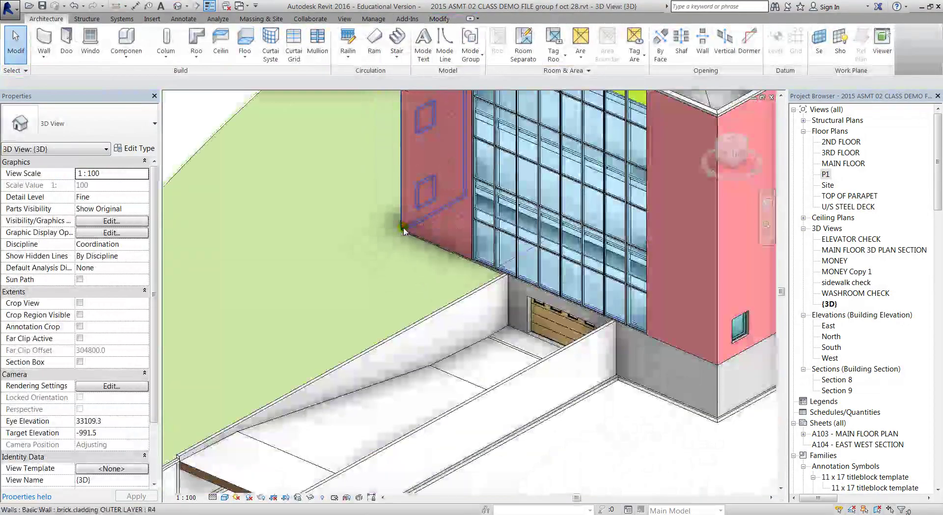
{"action": "scroll", "coordinate": [403, 230], "scroll_direction": "down", "scroll_amount": 2}
{"action": "middle_click_drag", "start_coordinate": [512, 336], "coordinate": [521, 343], "text": "shift"}
{"action": "middle_click_drag", "start_coordinate": [486, 322], "coordinate": [449, 330], "text": "shift"}
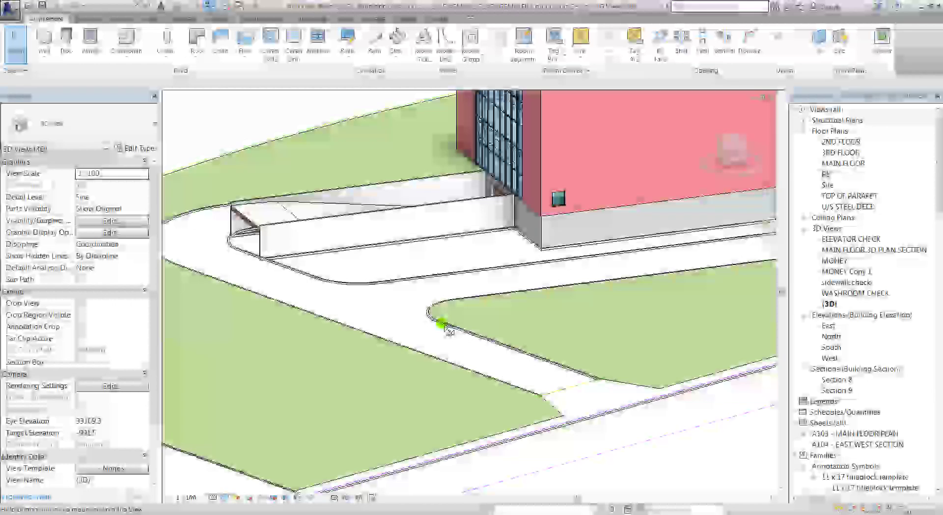
{"action": "scroll", "coordinate": [448, 329], "scroll_direction": "down", "scroll_amount": 5}
{"action": "middle_click_drag", "start_coordinate": [442, 363], "coordinate": [432, 402], "text": "shift"}
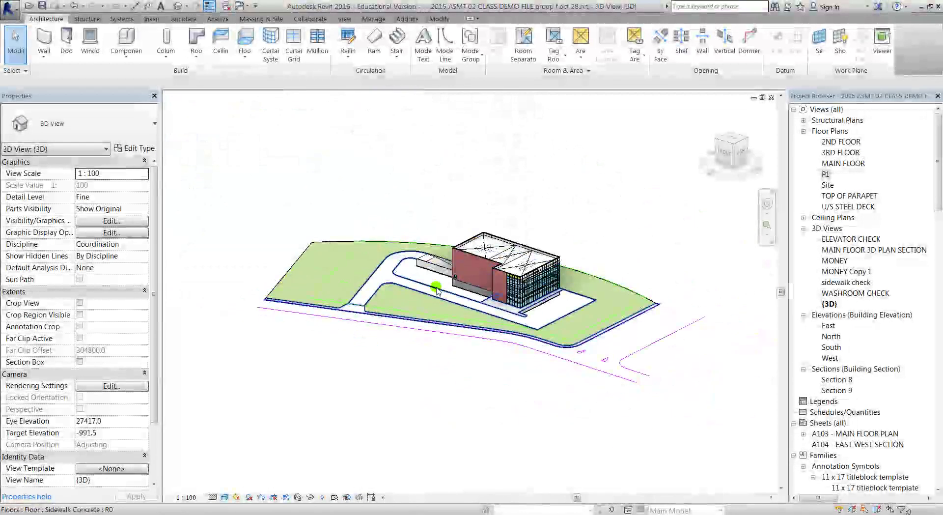